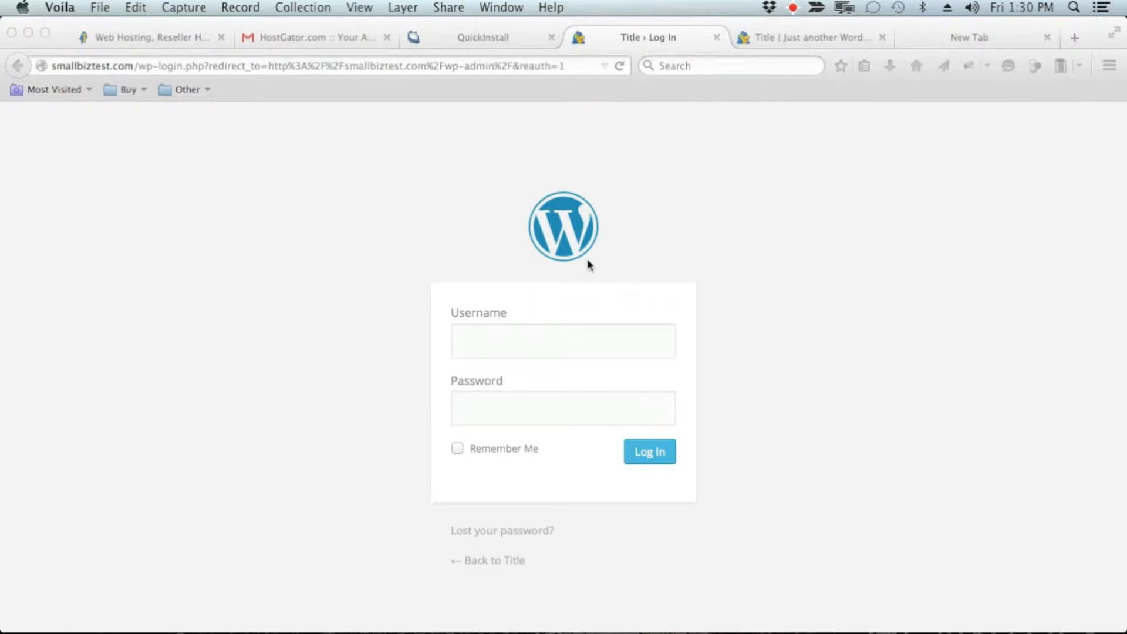
Step: Log in to the WordPress admin with the admin username and the password from the QuickInstall page, without saving the login in the browser
{"action": "left_click", "coordinate": [540, 346]}
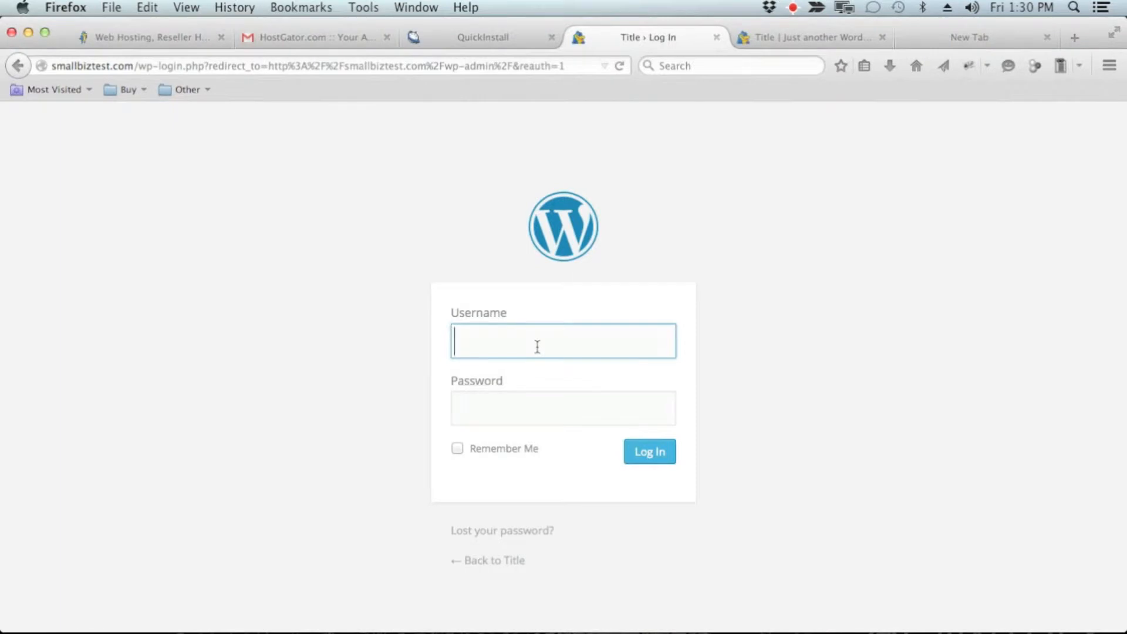
{"action": "type", "text": "cjhallock"}
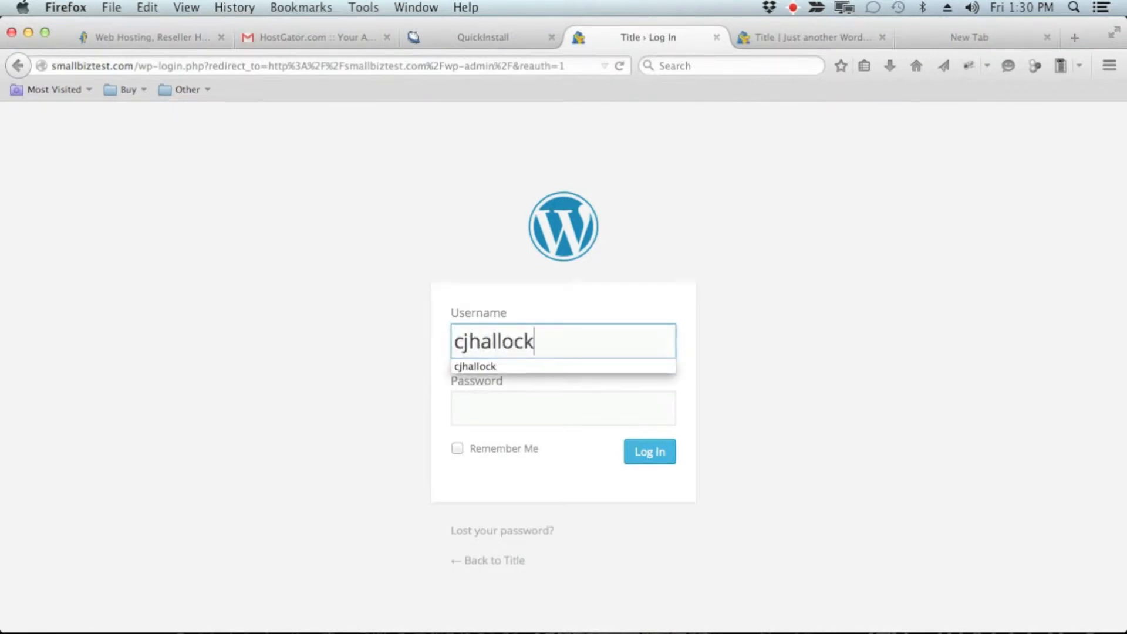
{"action": "left_click", "coordinate": [493, 38]}
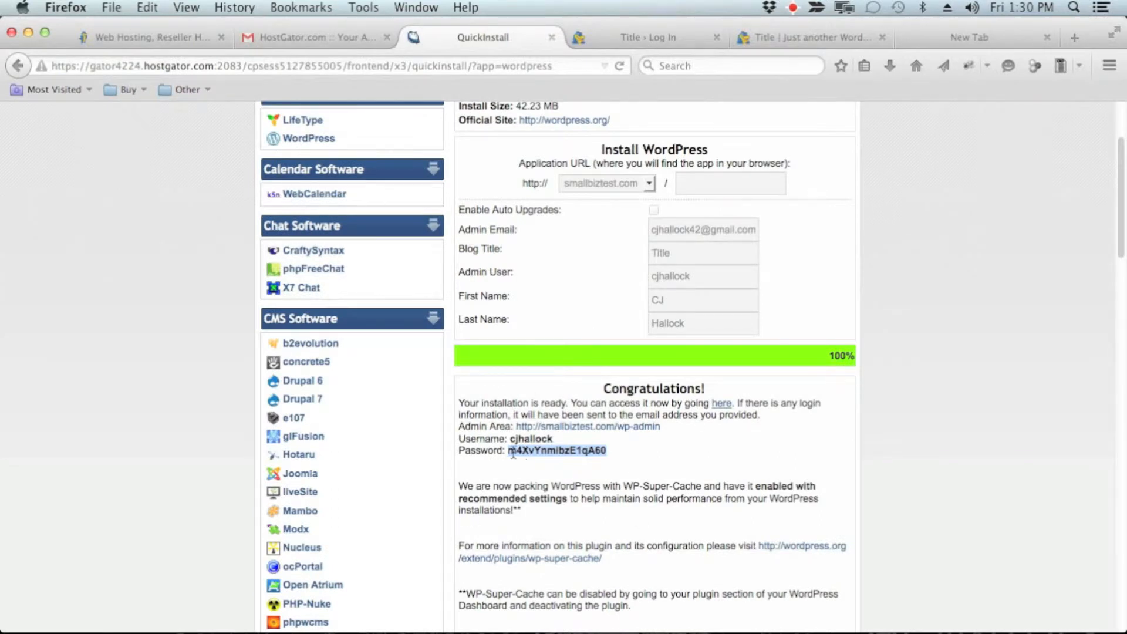
{"action": "left_click", "coordinate": [629, 38]}
{"action": "left_click", "coordinate": [497, 421]}
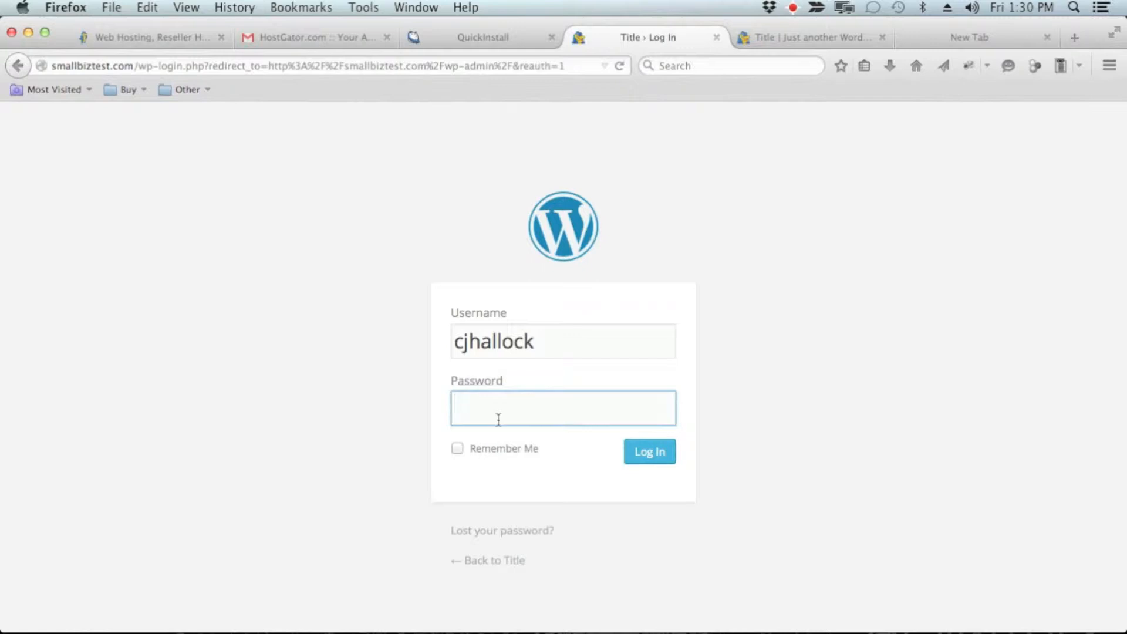
{"action": "key", "text": "super+v"}
{"action": "left_click", "coordinate": [639, 455]}
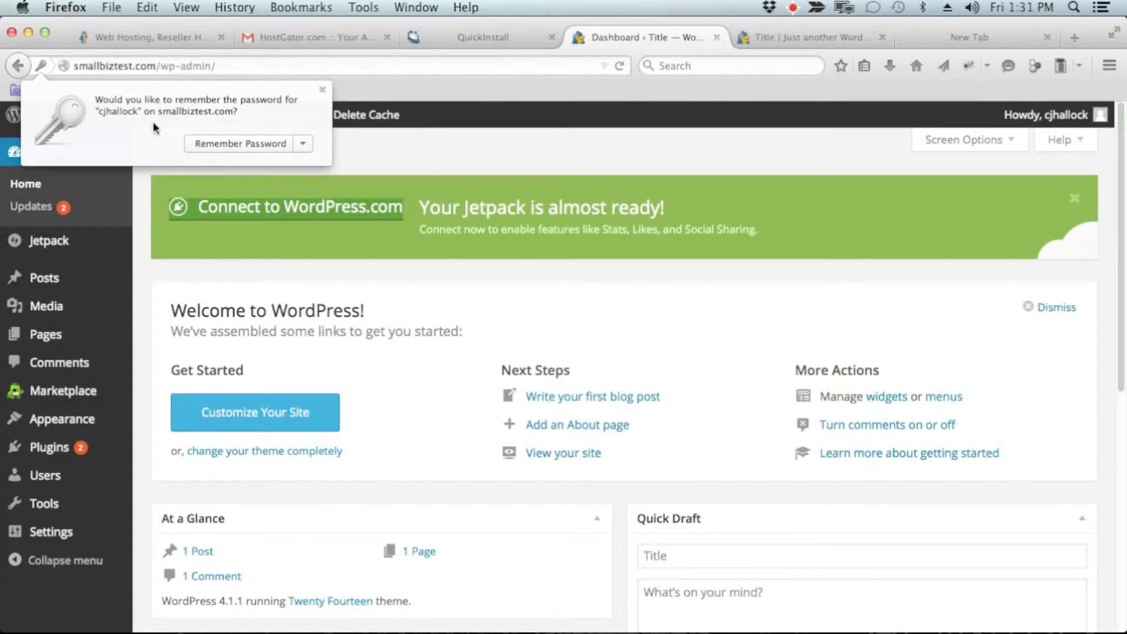
{"action": "left_click", "coordinate": [323, 90]}
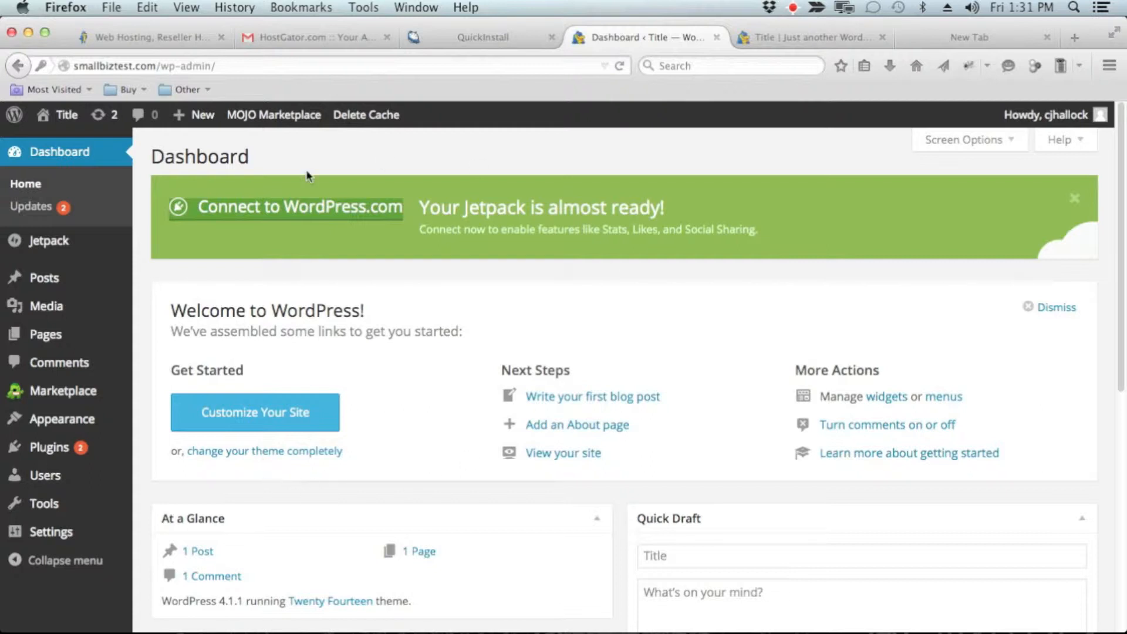
{"action": "left_click", "coordinate": [479, 35]}
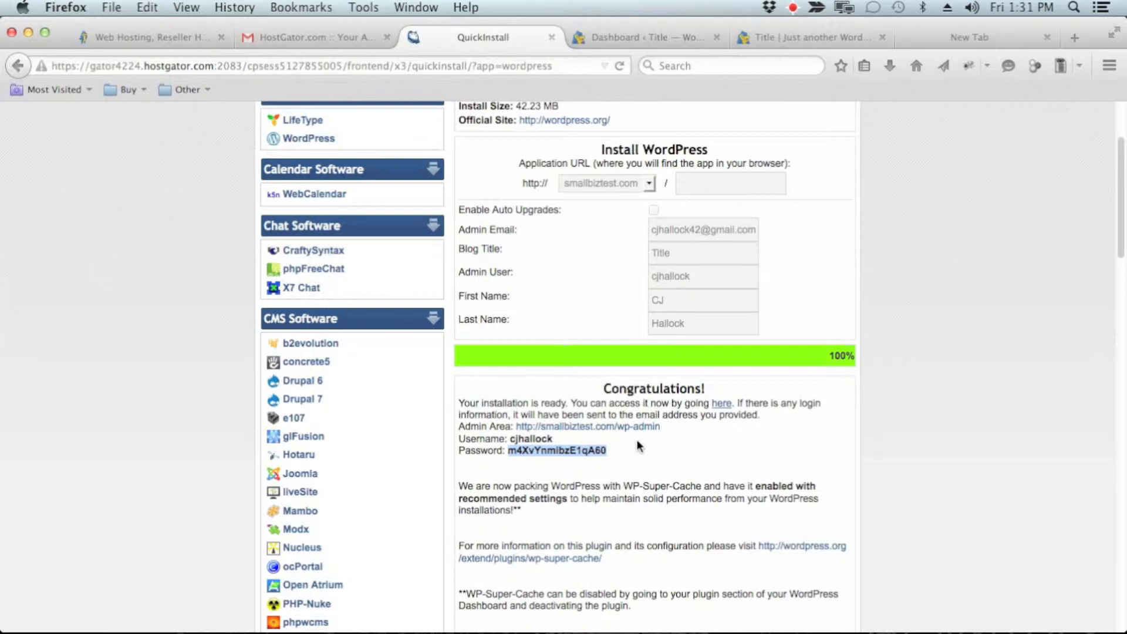
{"action": "left_click", "coordinate": [633, 39]}
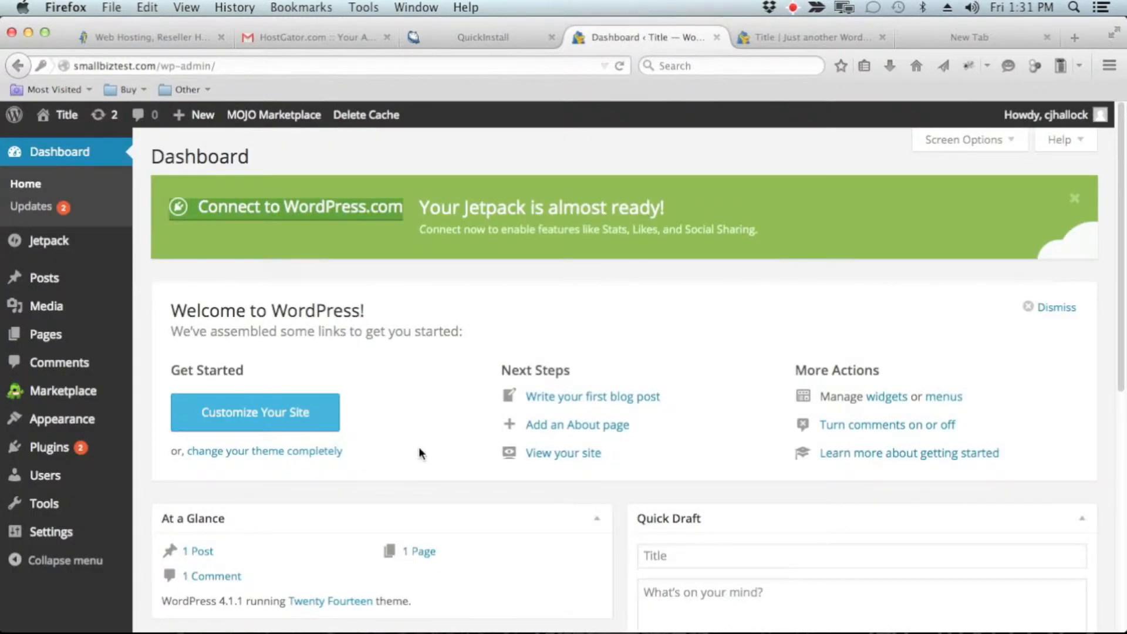
{"action": "mouse_move", "coordinate": [112, 420]}
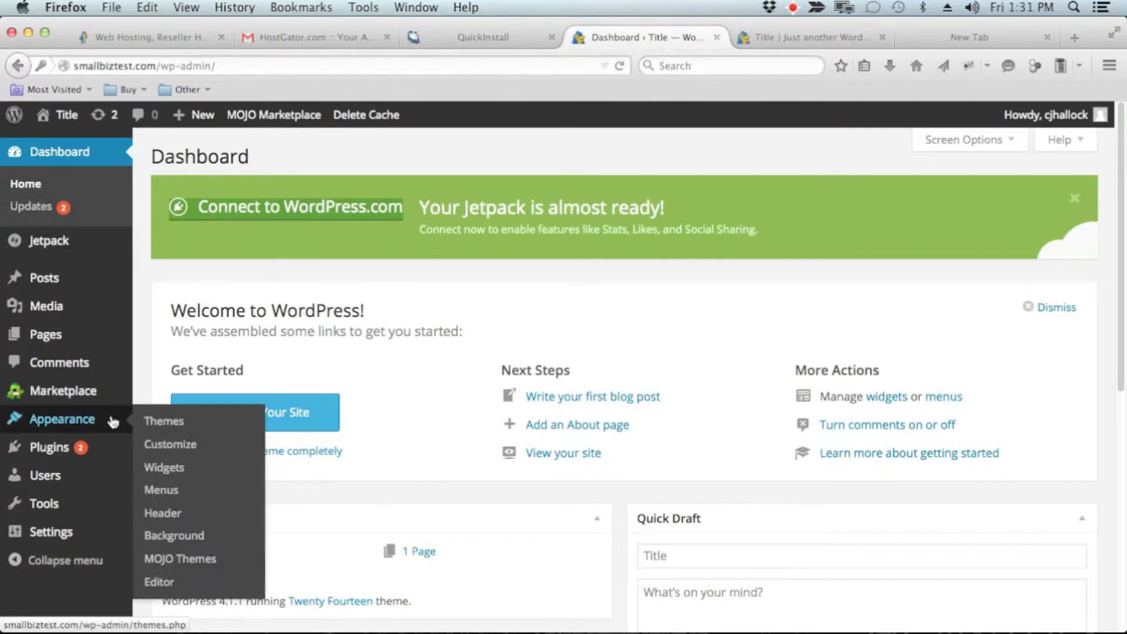
Step: Search for "wp clone" among the plugins that can be added to the site
{"action": "mouse_move", "coordinate": [80, 451]}
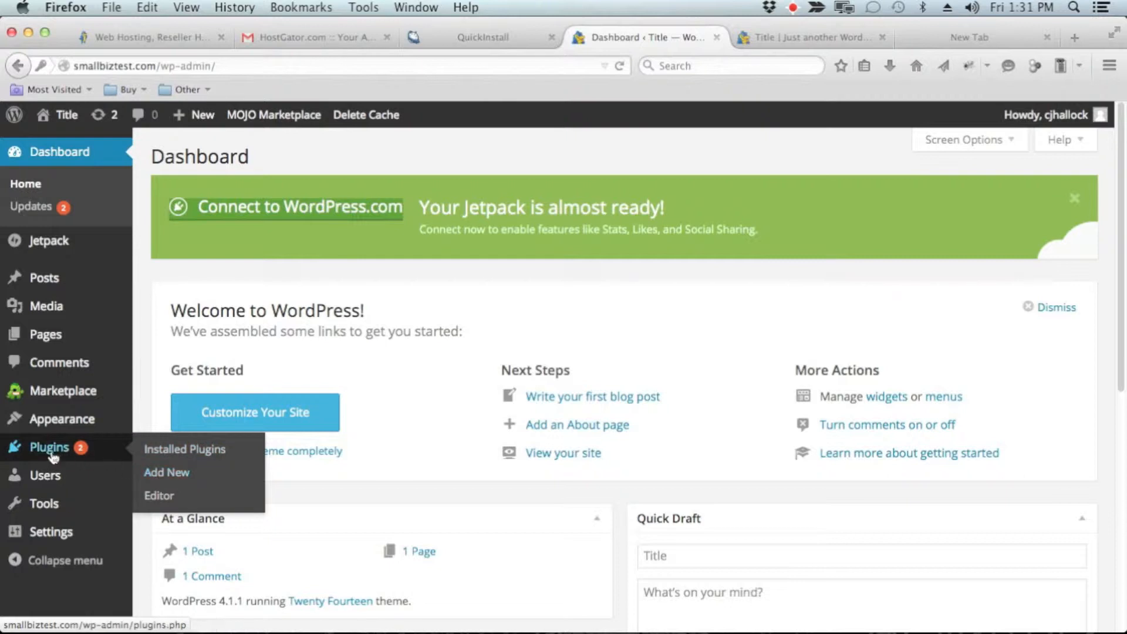
{"action": "left_click", "coordinate": [168, 475]}
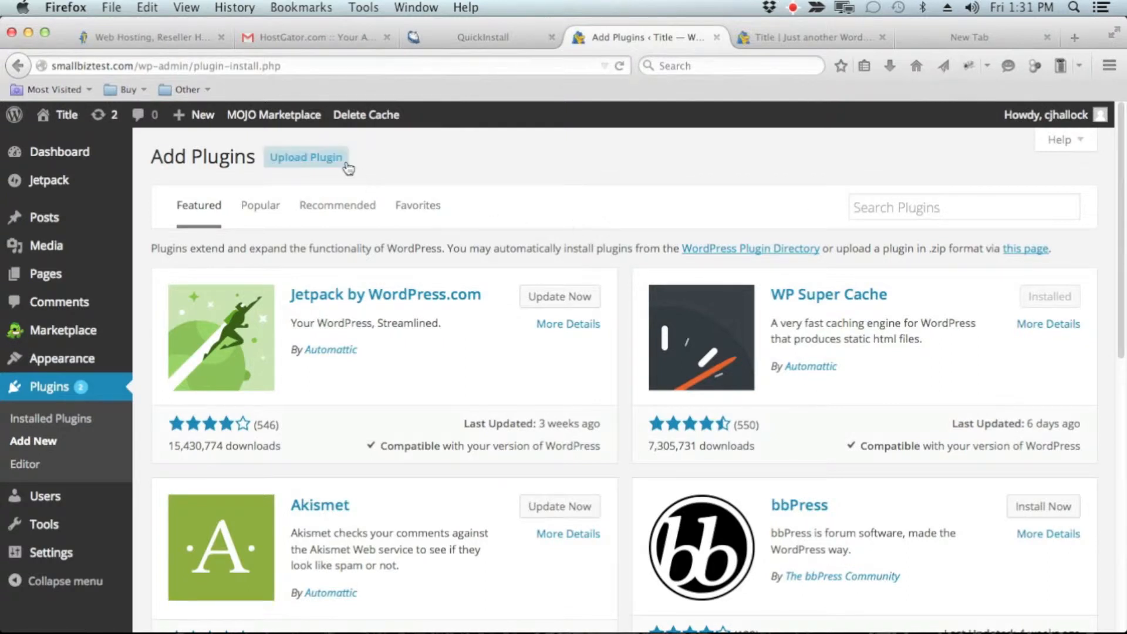
{"action": "left_click", "coordinate": [873, 210]}
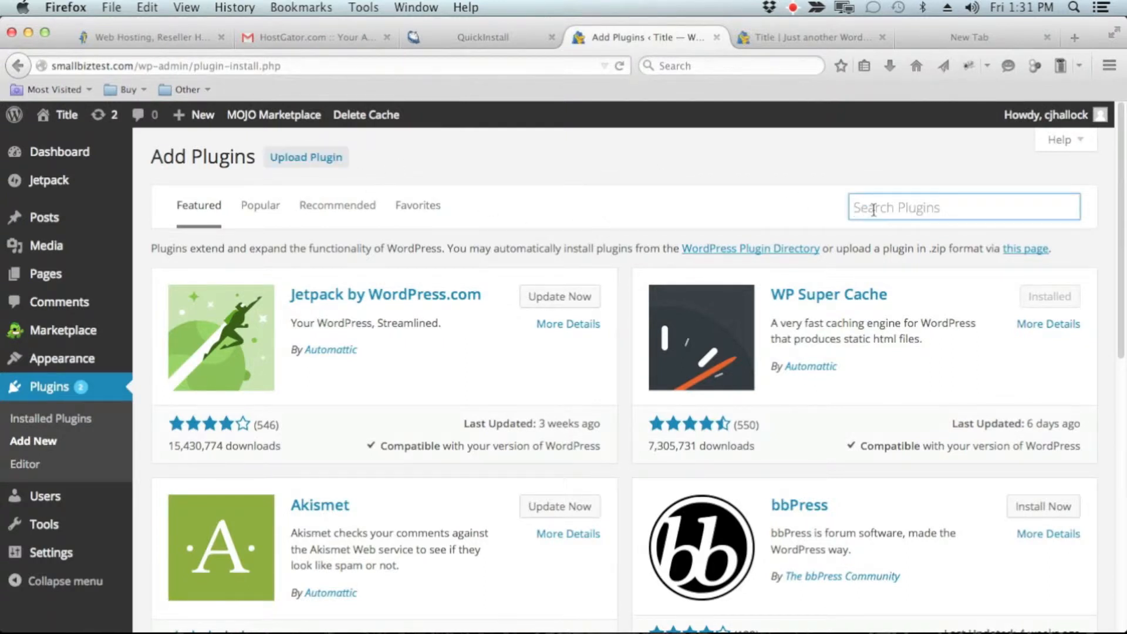
{"action": "type", "text": "wp clone"}
{"action": "key", "text": "Return"}
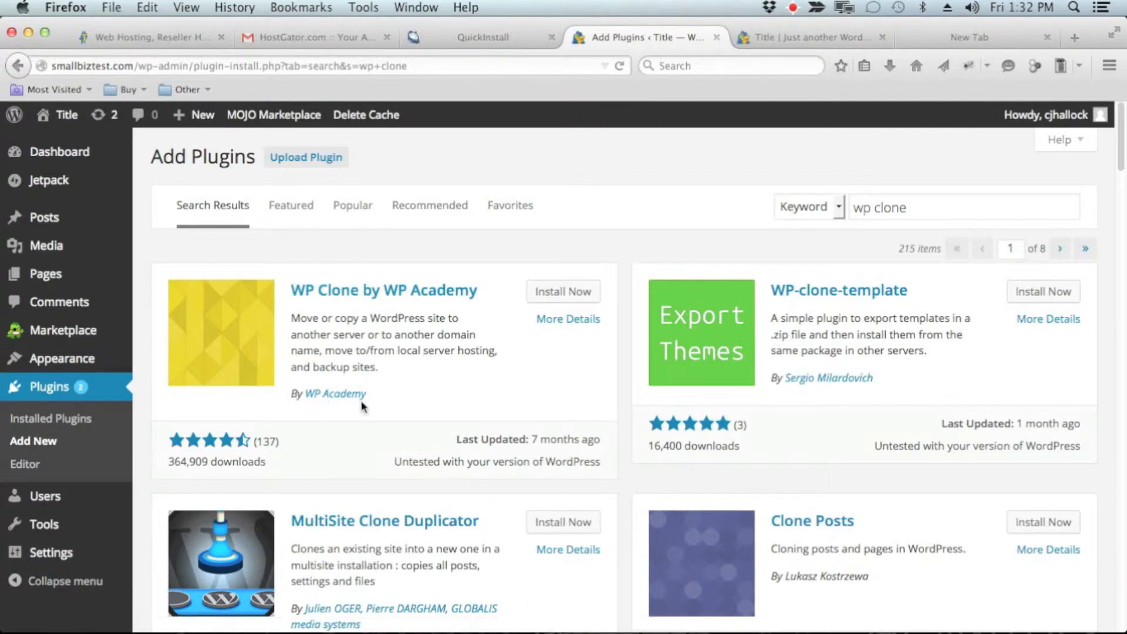
Step: Install and activate the WP Clone by WP Academy plugin
{"action": "left_click", "coordinate": [564, 292]}
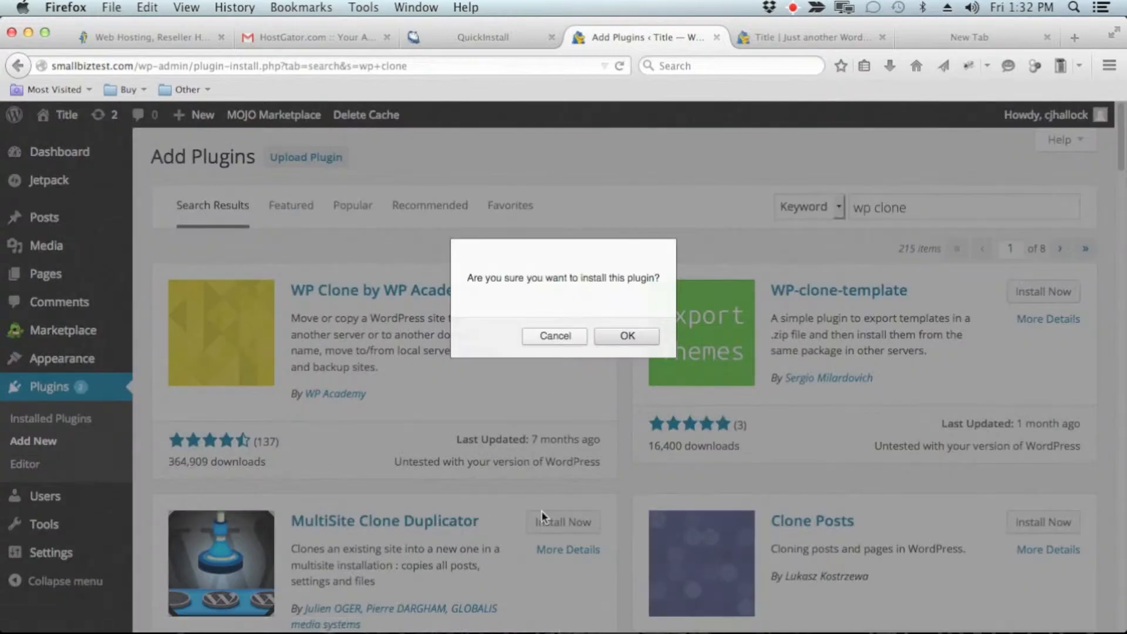
{"action": "left_click", "coordinate": [615, 336]}
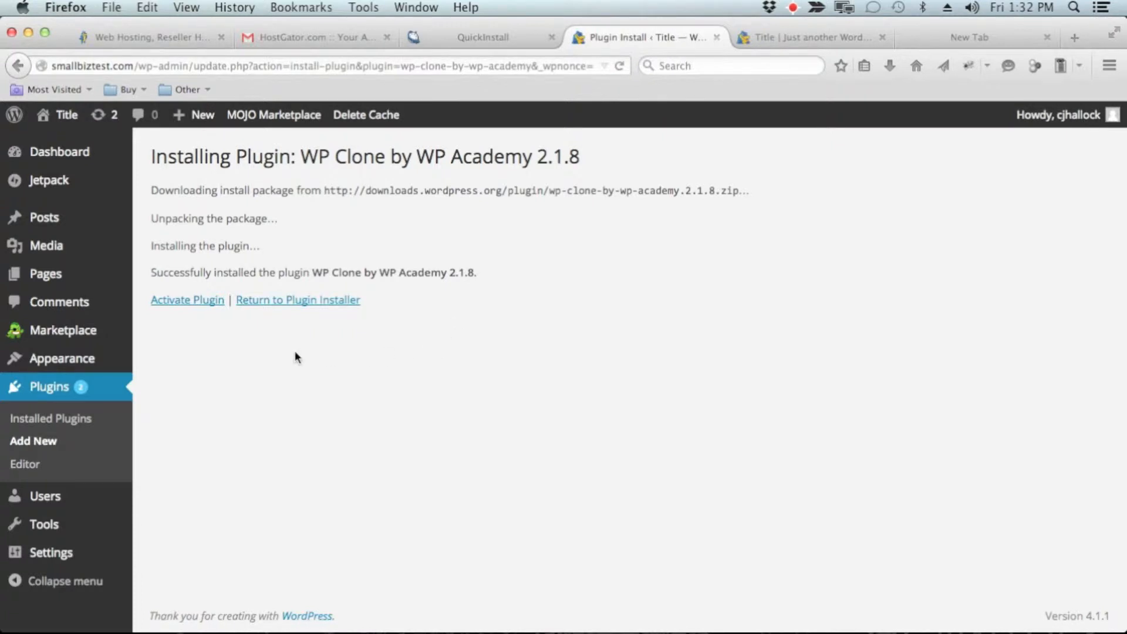
{"action": "left_click", "coordinate": [188, 301]}
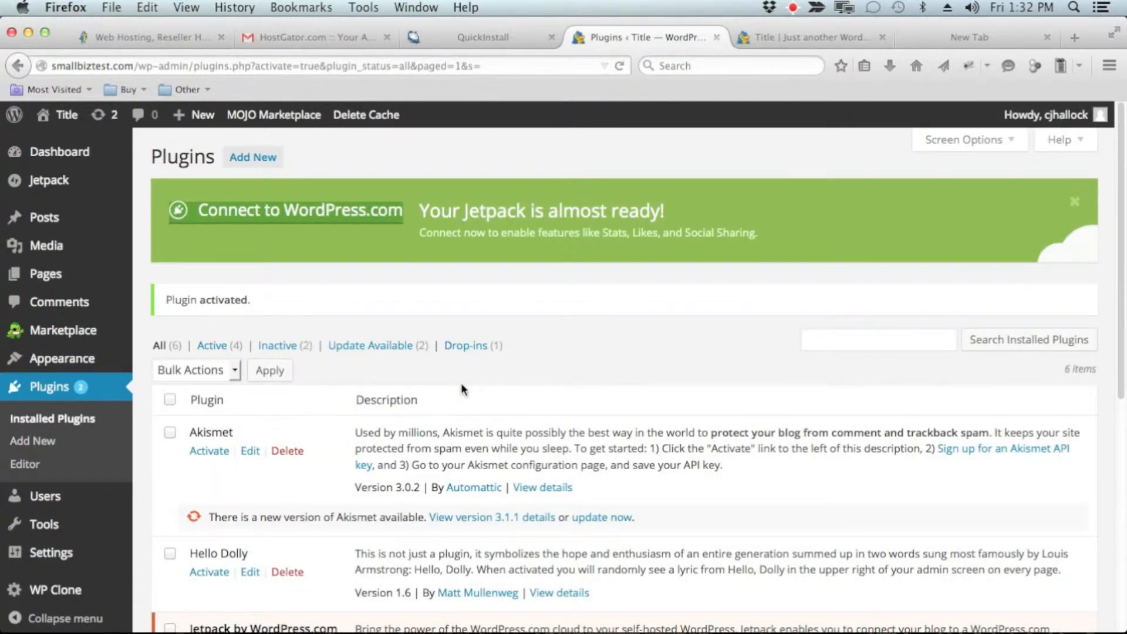
{"action": "scroll", "coordinate": [461, 383], "scroll_direction": "down", "scroll_amount": 2}
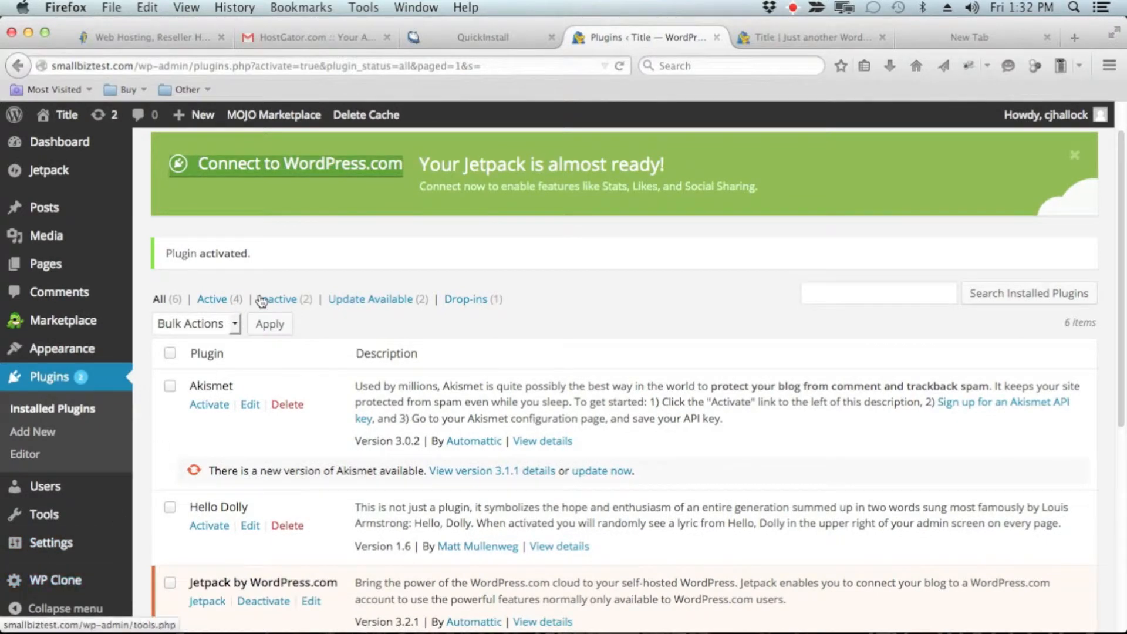
{"action": "left_click", "coordinate": [57, 585]}
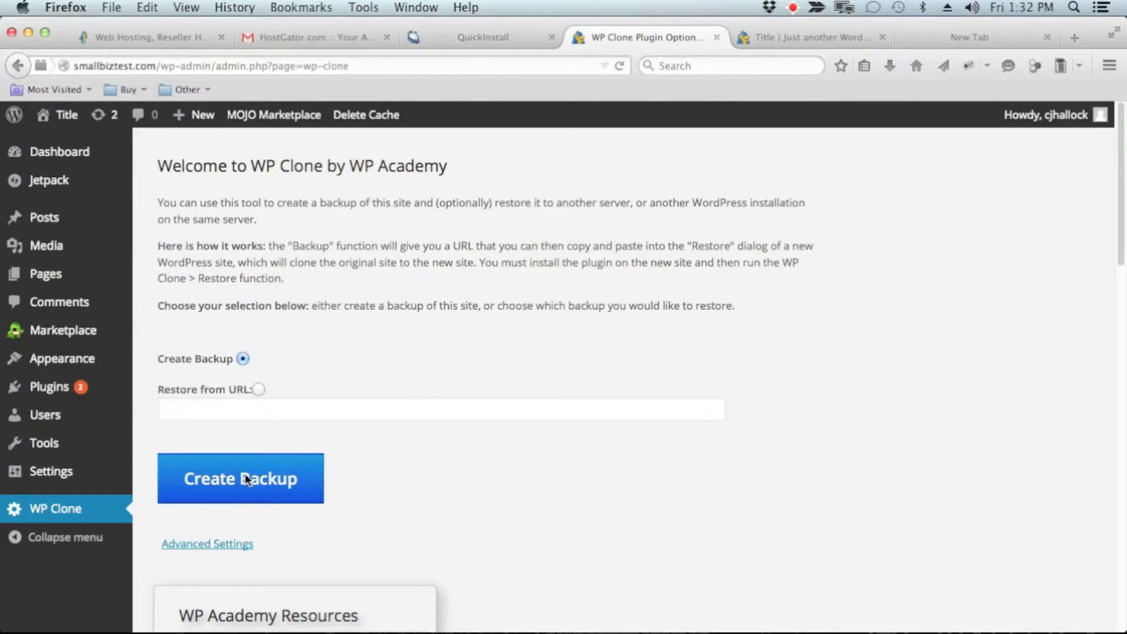
{"action": "left_click", "coordinate": [259, 391]}
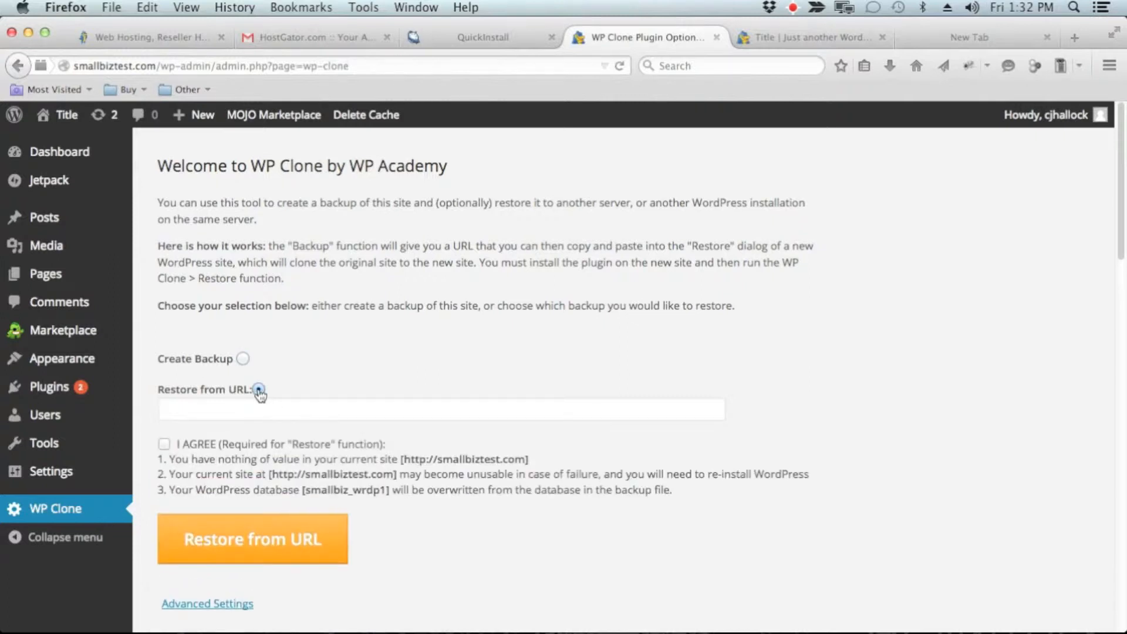
{"action": "left_click", "coordinate": [257, 413]}
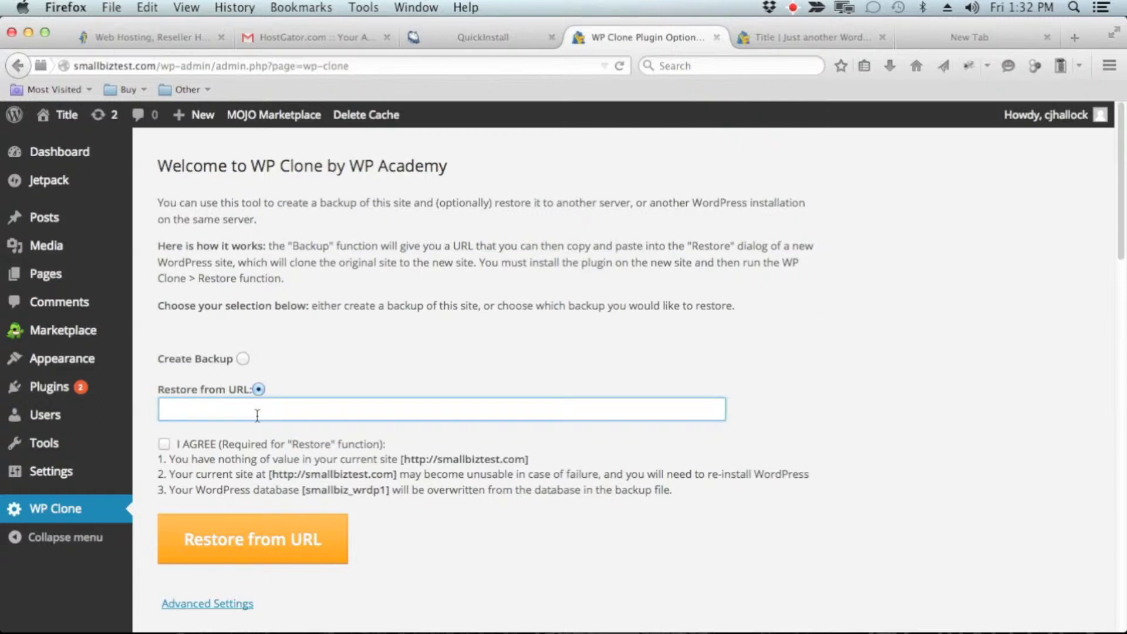
{"action": "type", "text": "http://litl.me/install"}
Step: Agree to the restore conditions and run the restore from the URL
{"action": "left_click", "coordinate": [166, 445]}
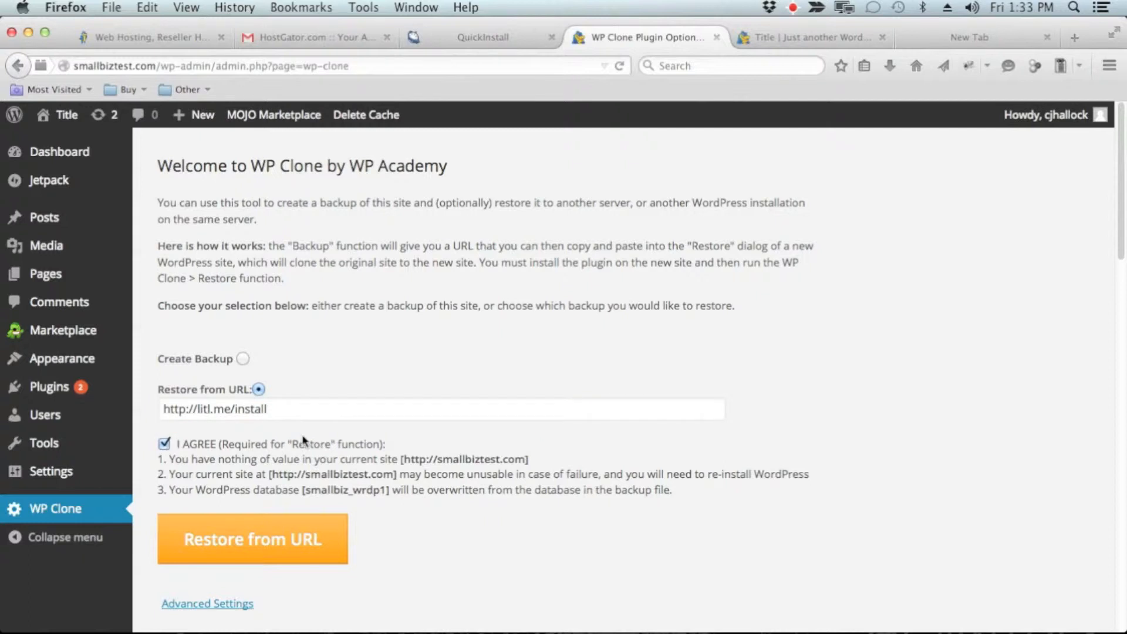
{"action": "left_click", "coordinate": [285, 549]}
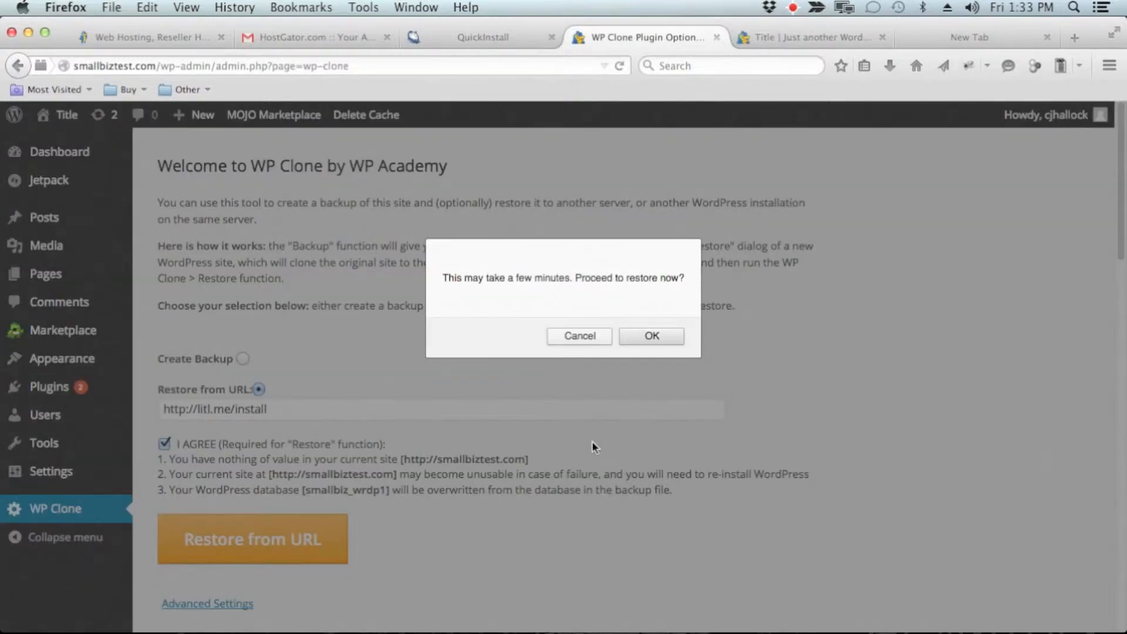
{"action": "left_click", "coordinate": [652, 336]}
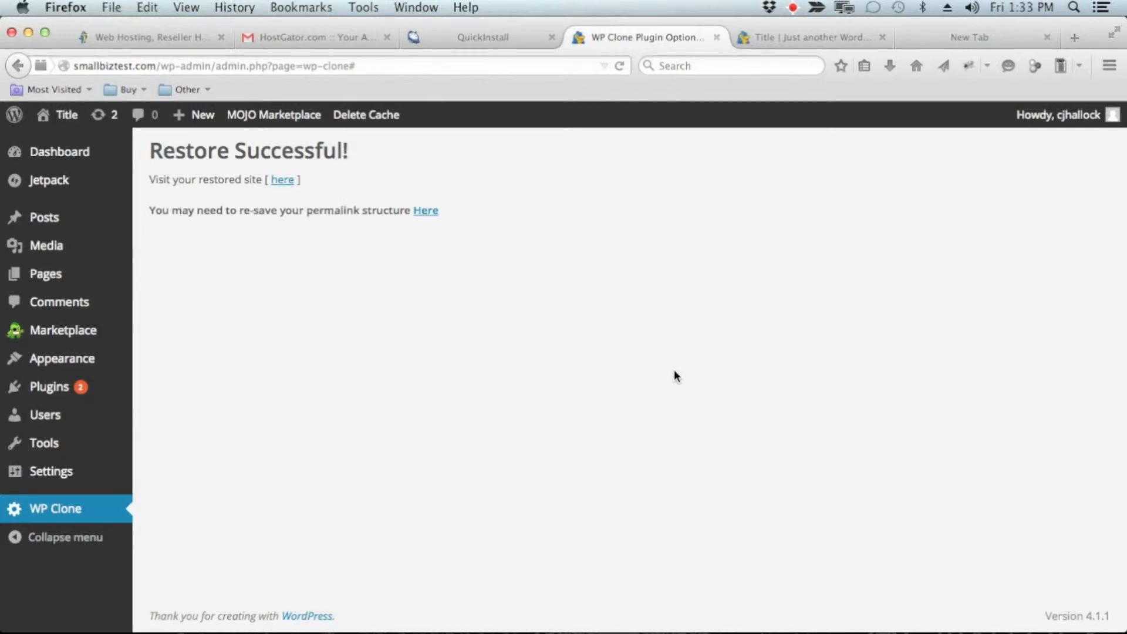
Step: Open the restored site's permalink settings, logging in as sba with the account password and without saving the login in the browser
{"action": "left_click", "coordinate": [426, 211]}
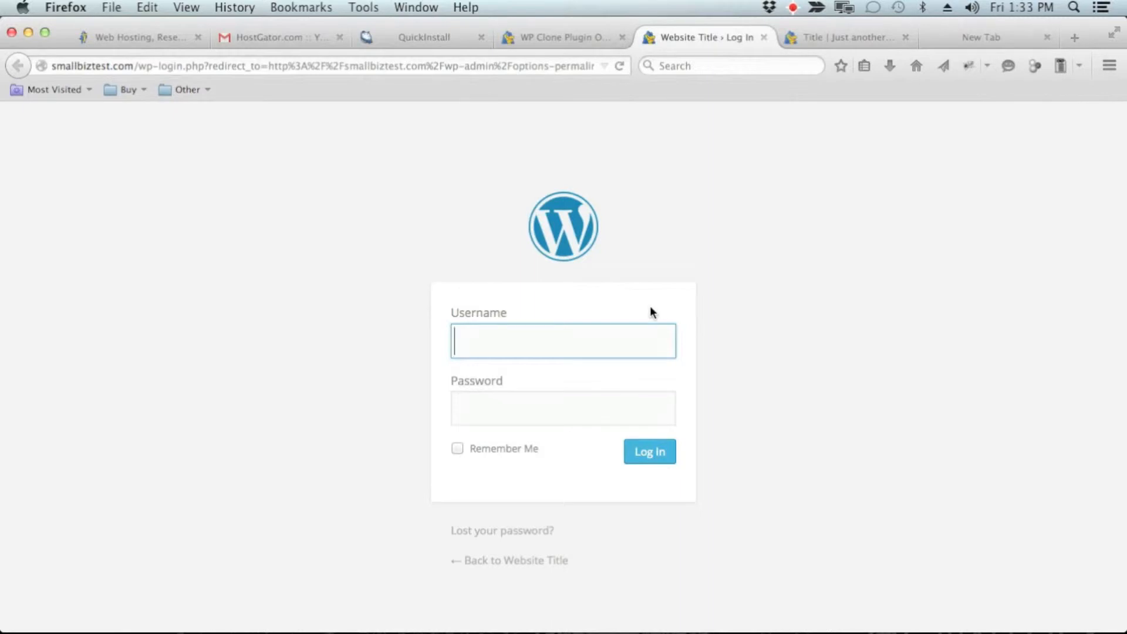
{"action": "type", "text": "sba"}
{"action": "key", "text": "Tab"}
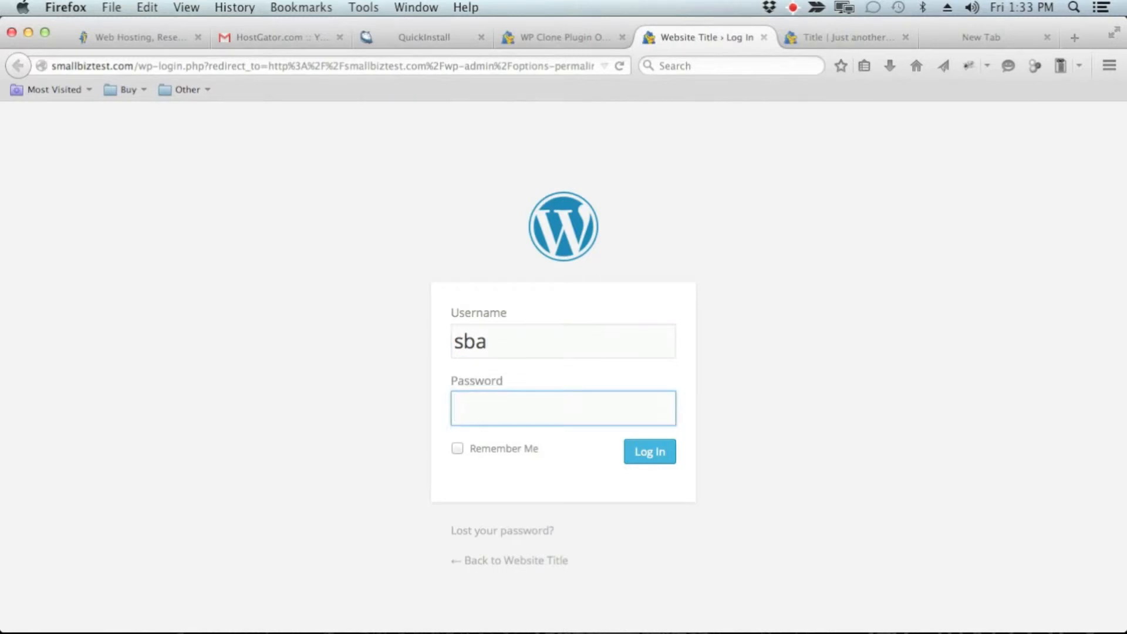
{"action": "type", "text": "•••••••••"}
{"action": "left_click", "coordinate": [652, 451]}
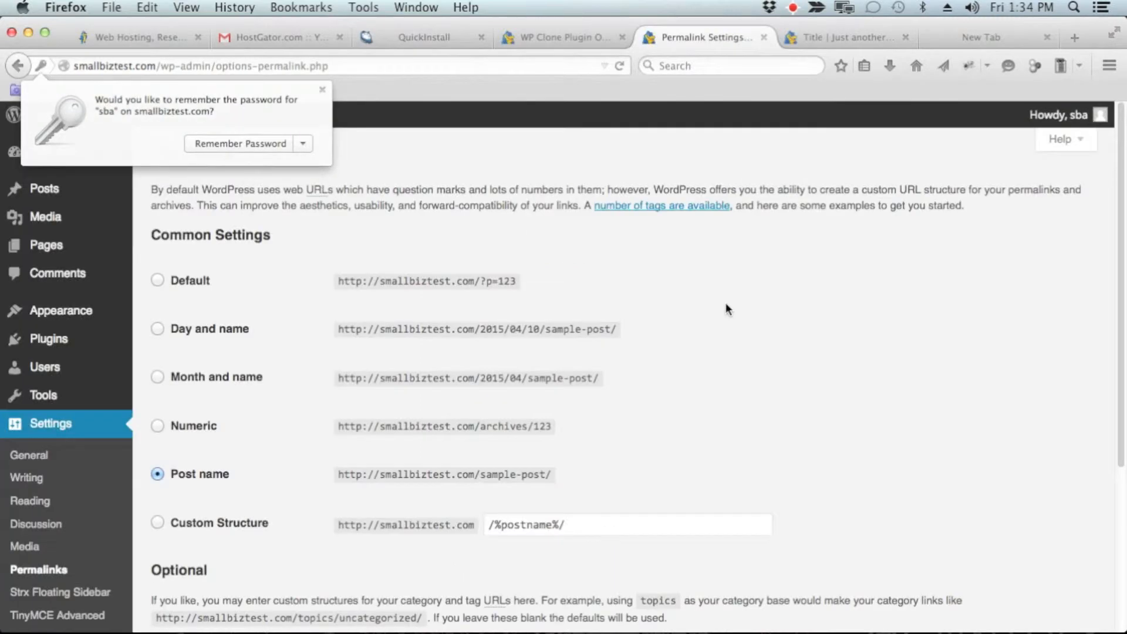
{"action": "left_click", "coordinate": [322, 90]}
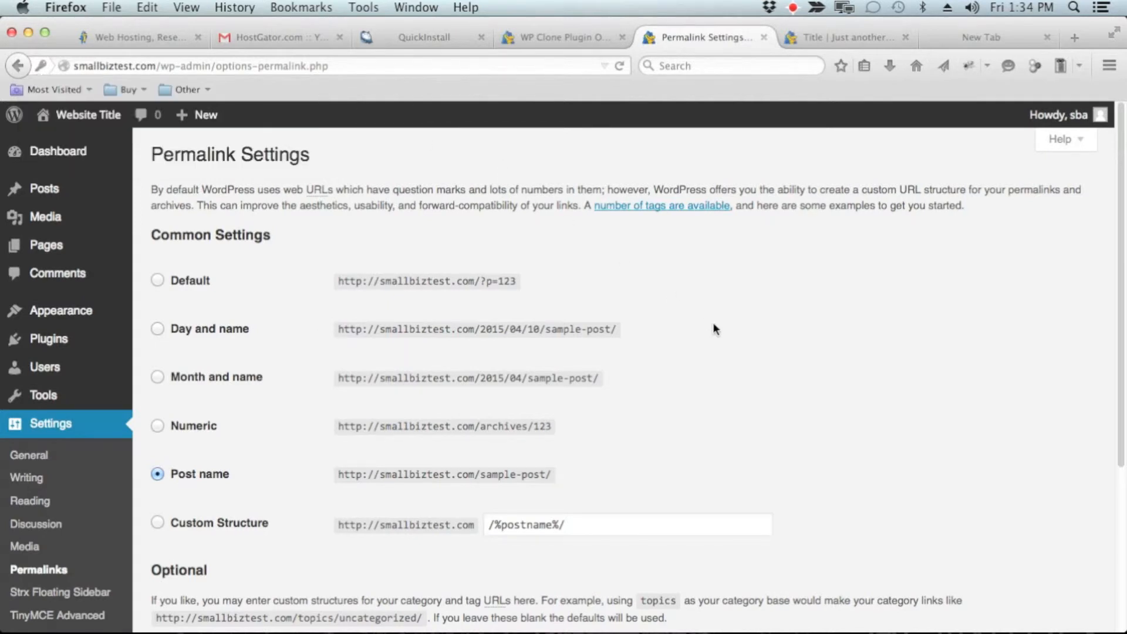
Step: Copy %post_id% from the Numeric structure and insert it before /%postname%/ in the custom permalink structure
{"action": "scroll", "coordinate": [724, 327], "scroll_direction": "down", "scroll_amount": 4}
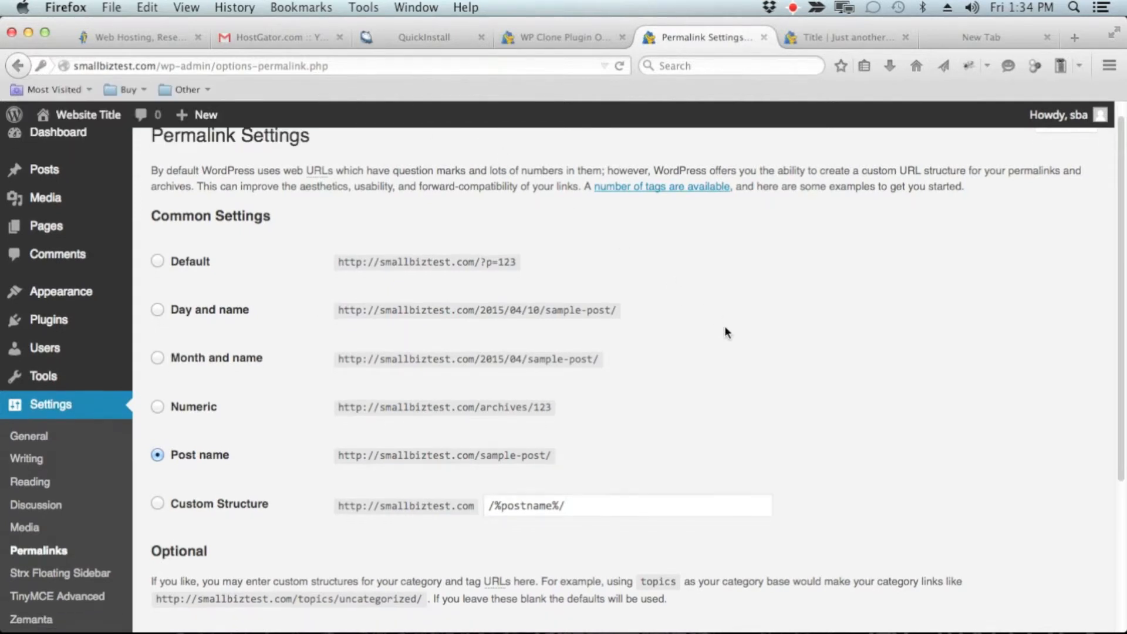
{"action": "scroll", "coordinate": [727, 327], "scroll_direction": "down", "scroll_amount": 2}
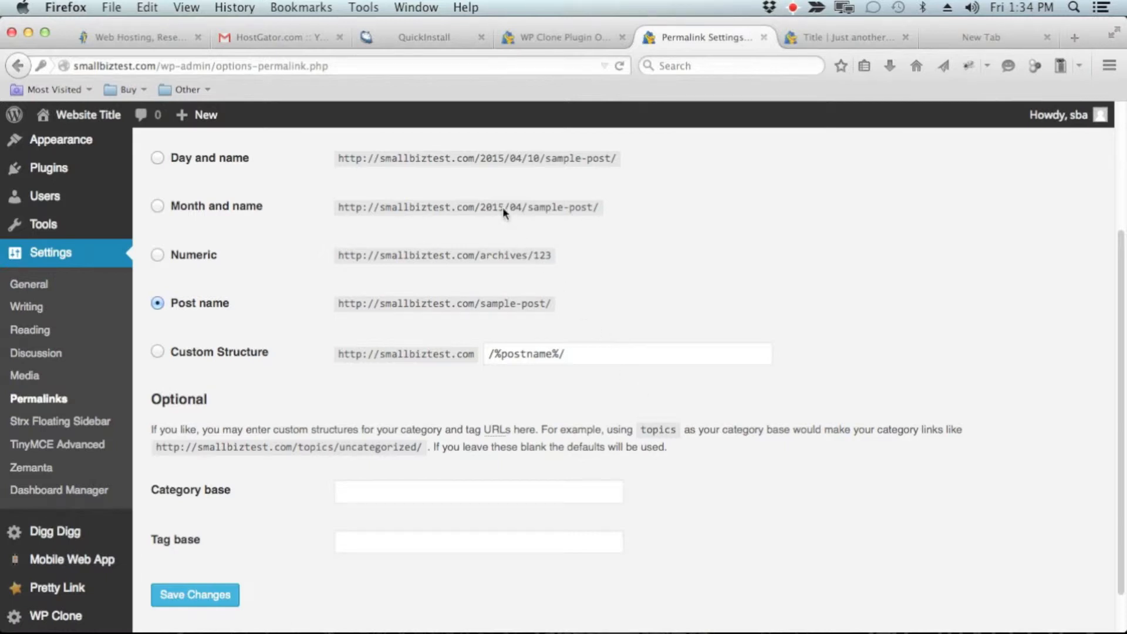
{"action": "left_click", "coordinate": [157, 254]}
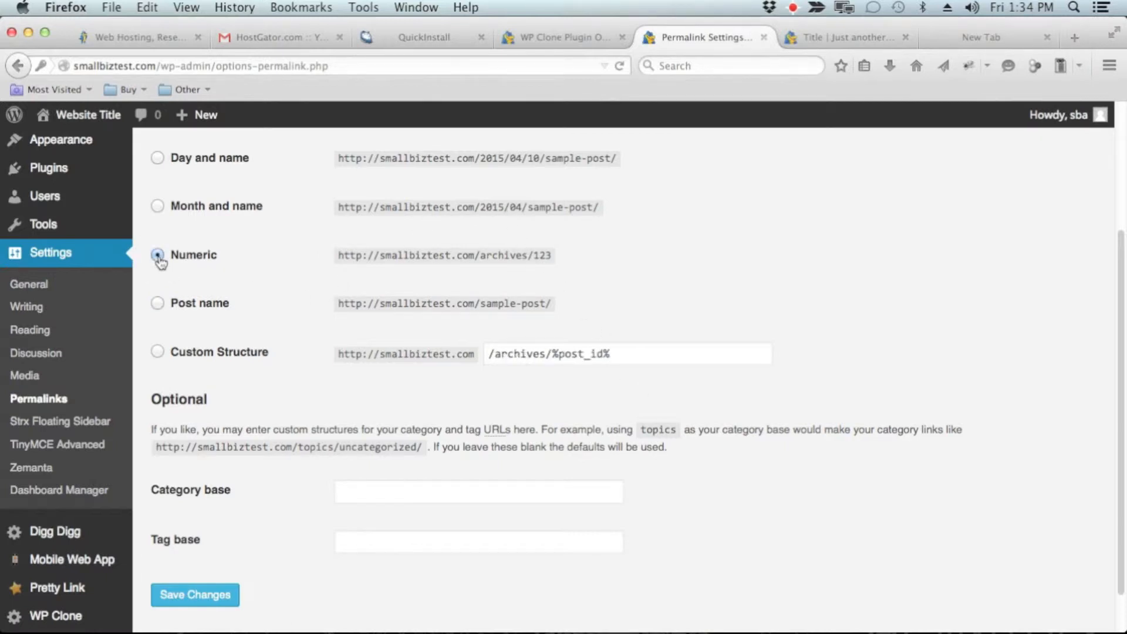
{"action": "left_click_drag", "start_coordinate": [552, 354], "coordinate": [616, 354]}
{"action": "key", "text": "super+c"}
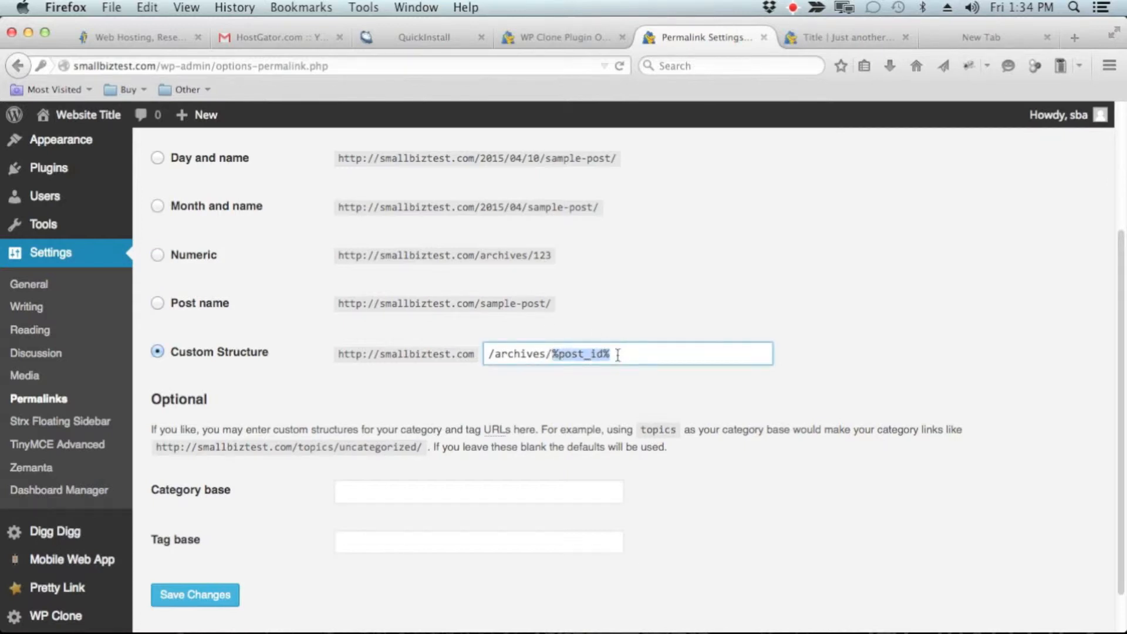
{"action": "left_click", "coordinate": [157, 303]}
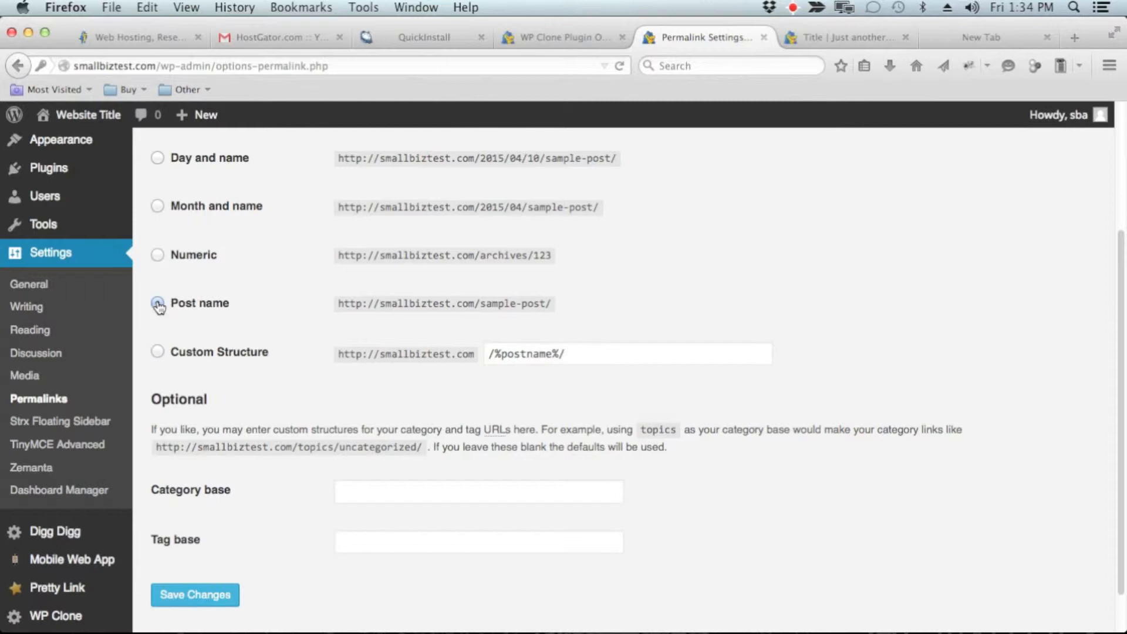
{"action": "left_click", "coordinate": [157, 351]}
{"action": "left_click", "coordinate": [490, 354]}
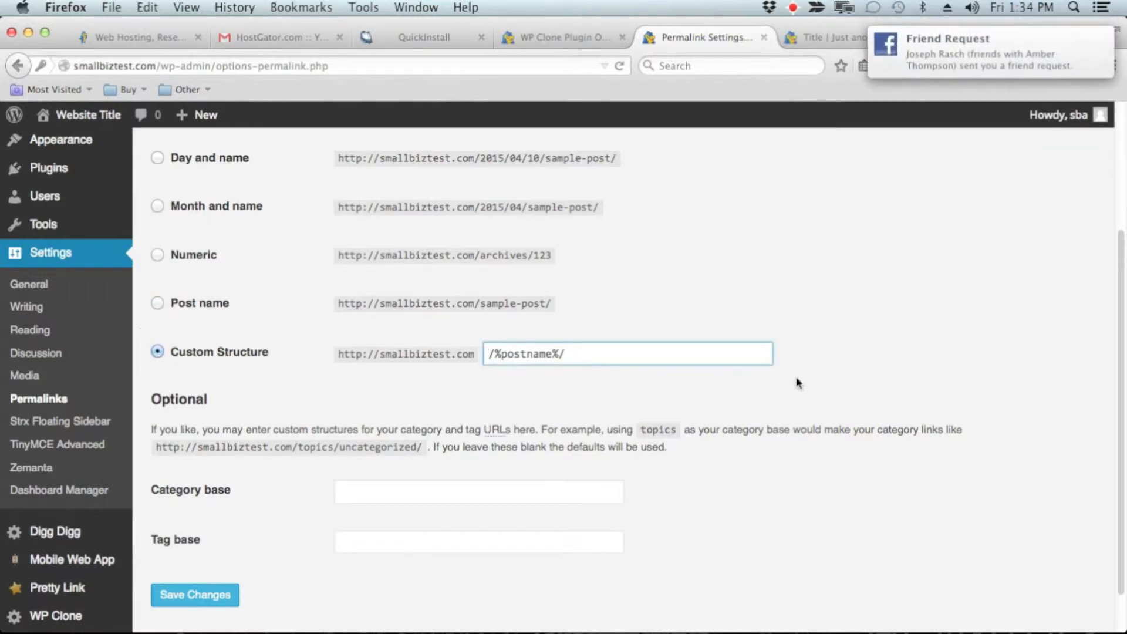
{"action": "key", "text": "super+v"}
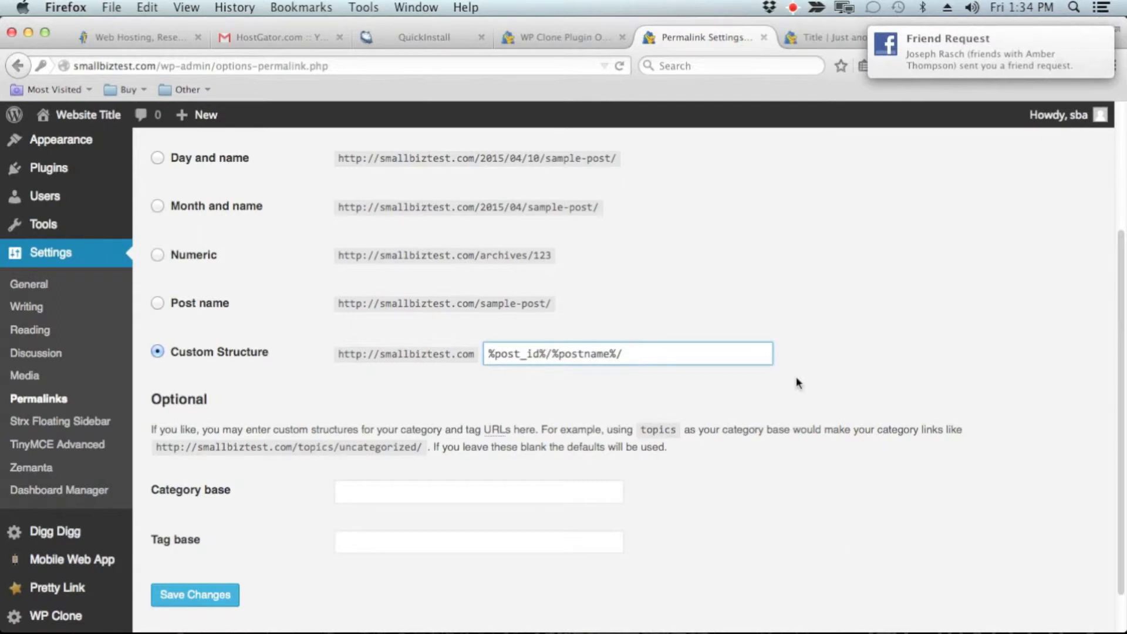
Step: Remove the %post_id% tag from the start of the custom permalink structure
{"action": "left_click", "coordinate": [544, 355]}
{"action": "left_click_drag", "start_coordinate": [544, 355], "coordinate": [444, 352]}
{"action": "key", "text": "BackSpace"}
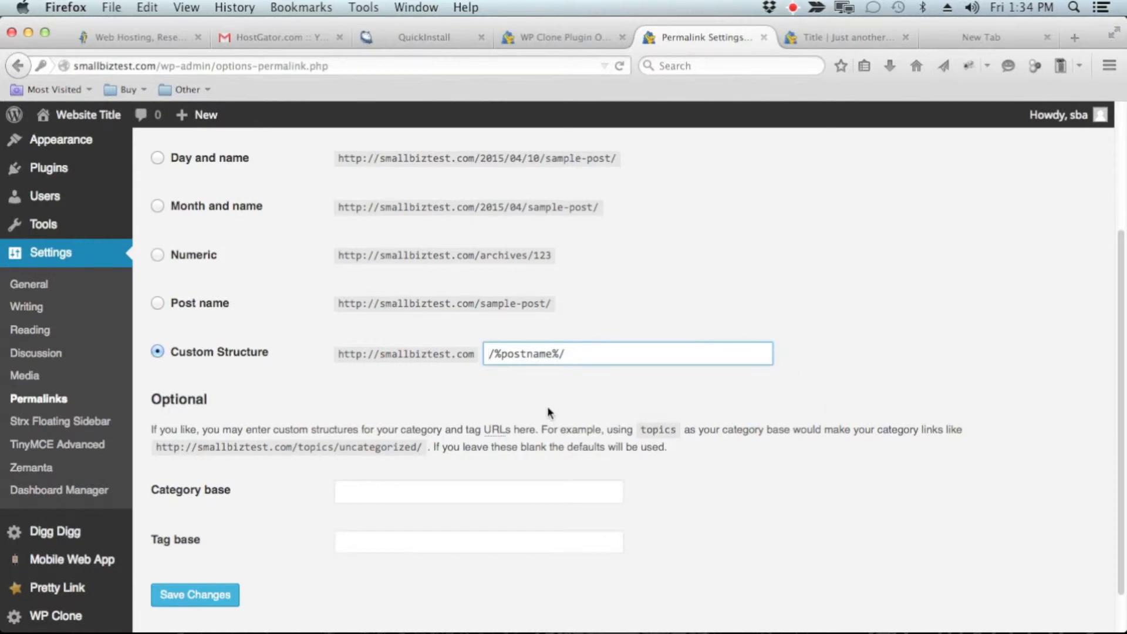
Step: Save the permalink settings with the /%postname%/ structure
{"action": "scroll", "coordinate": [268, 402], "scroll_direction": "down", "scroll_amount": 2}
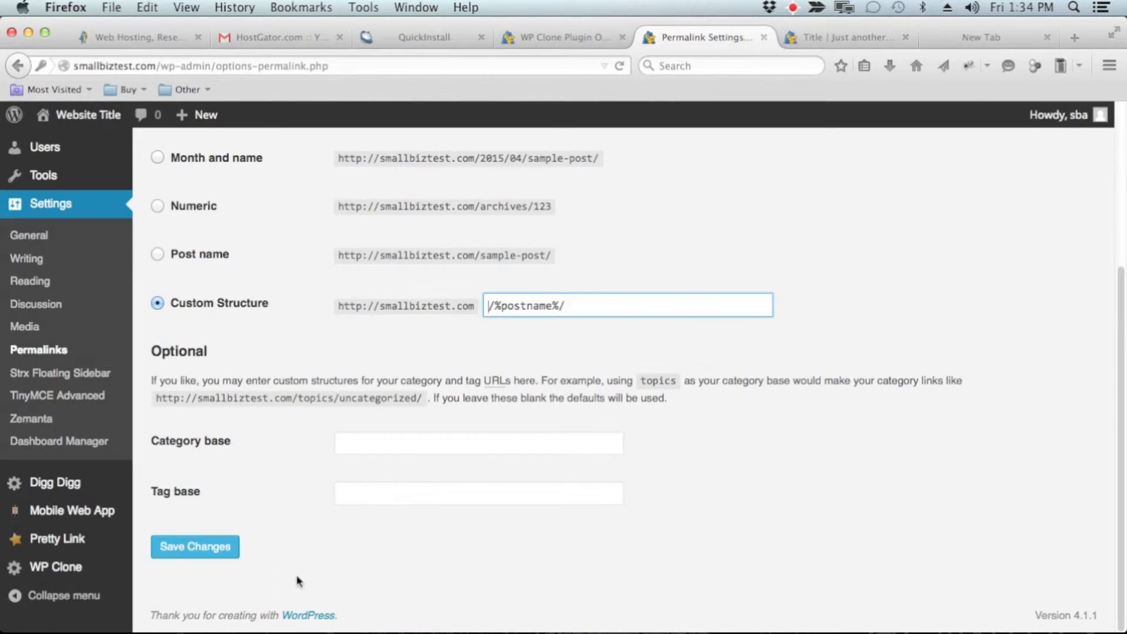
{"action": "left_click", "coordinate": [214, 552]}
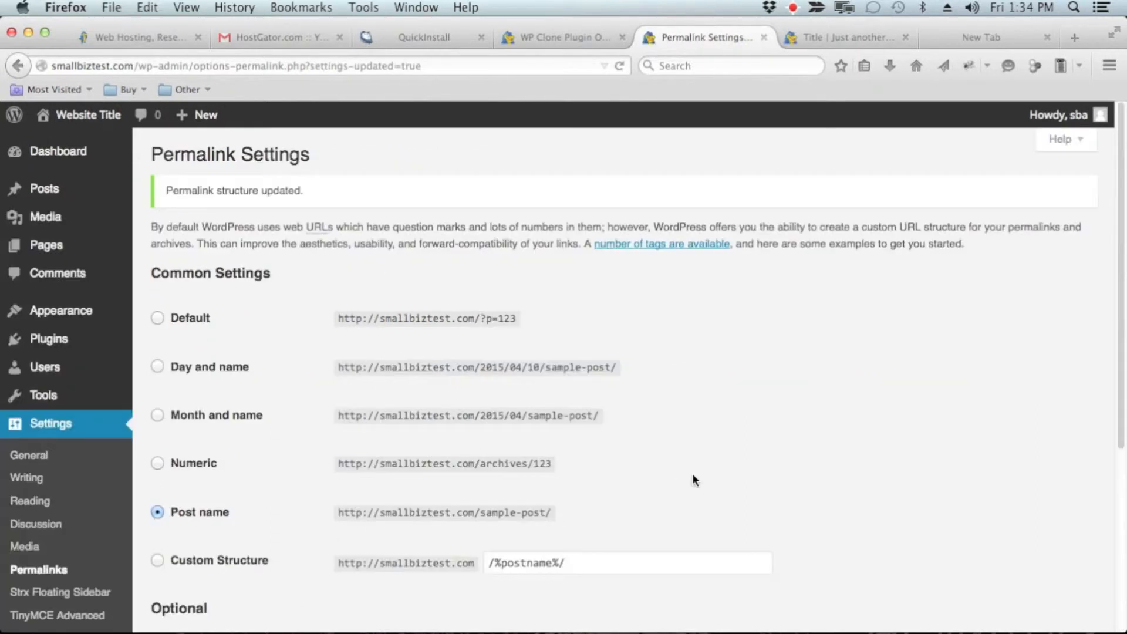
{"action": "scroll", "coordinate": [700, 431], "scroll_direction": "down", "scroll_amount": 3}
{"action": "scroll", "coordinate": [700, 434], "scroll_direction": "up", "scroll_amount": 1}
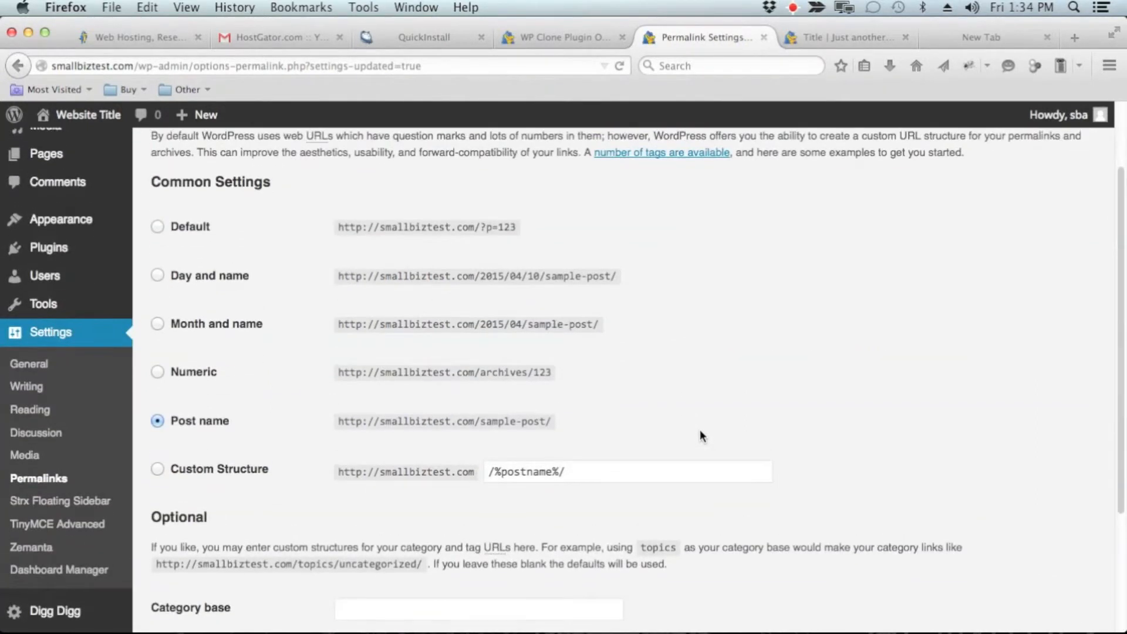
Step: Open the list of all site users and start adding a new user
{"action": "mouse_move", "coordinate": [70, 282]}
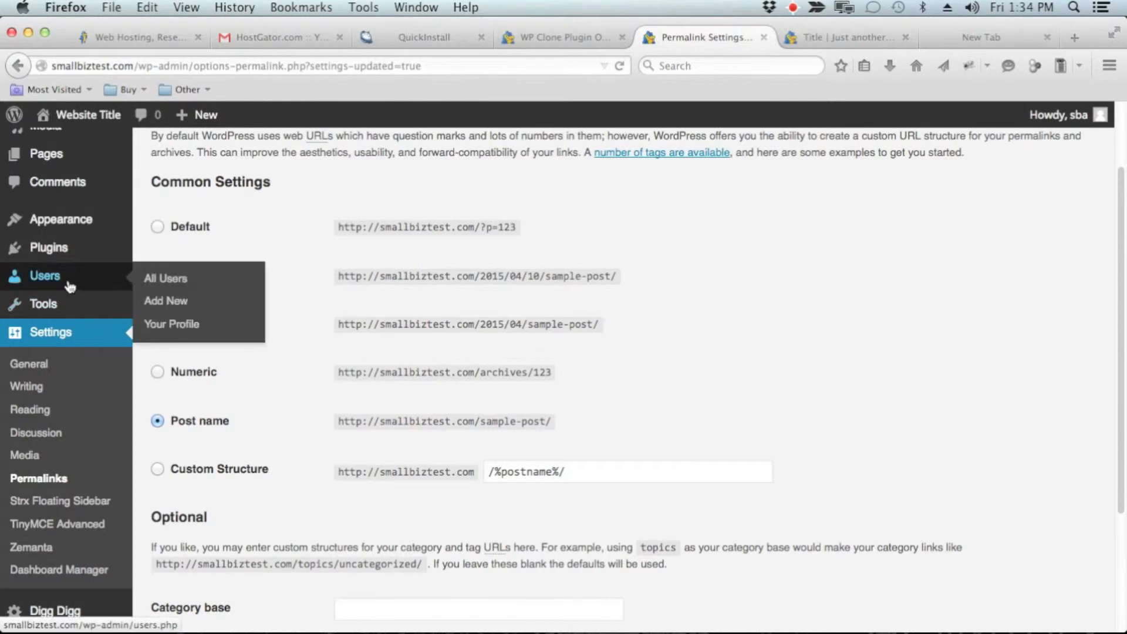
{"action": "left_click", "coordinate": [179, 284]}
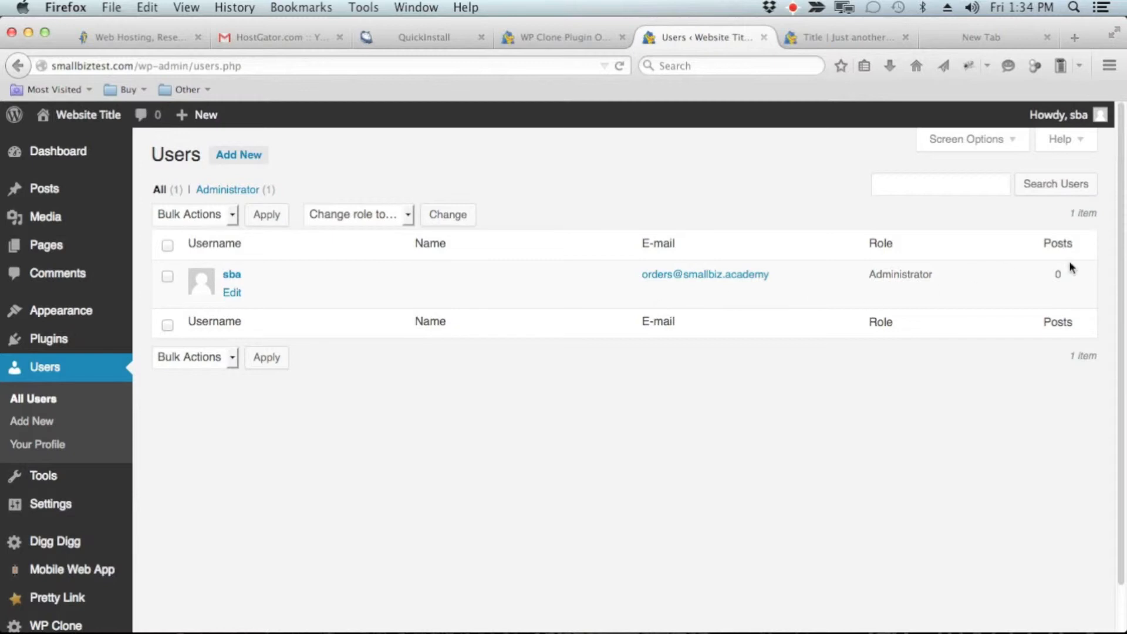
{"action": "left_click", "coordinate": [242, 161]}
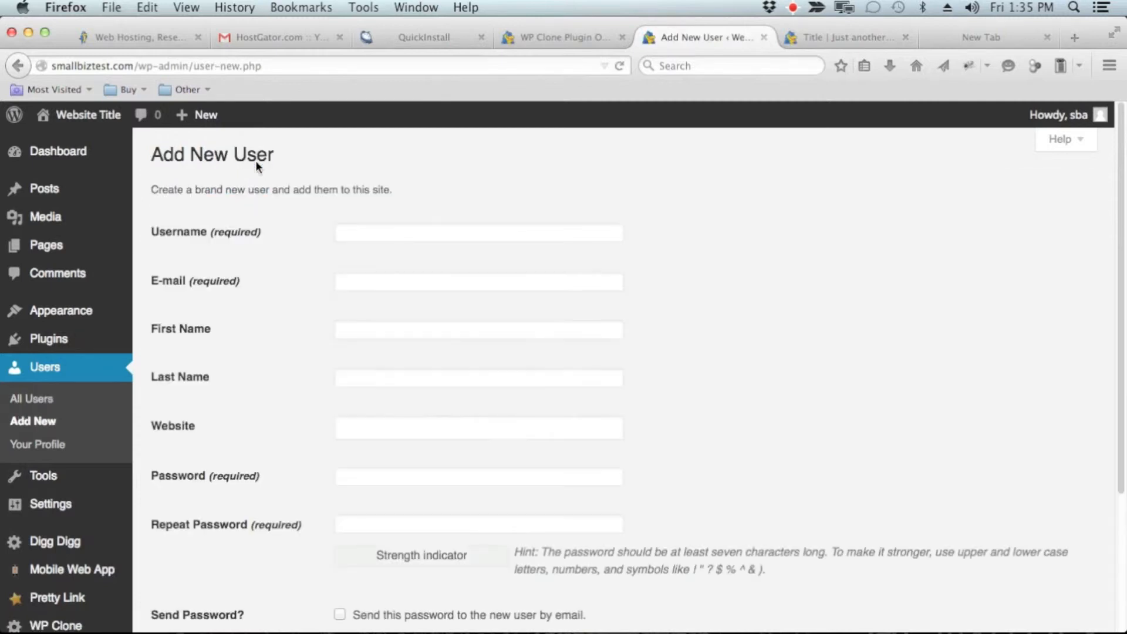
Step: Enter the new user's username and e-mail address in the required fields
{"action": "left_click", "coordinate": [454, 233]}
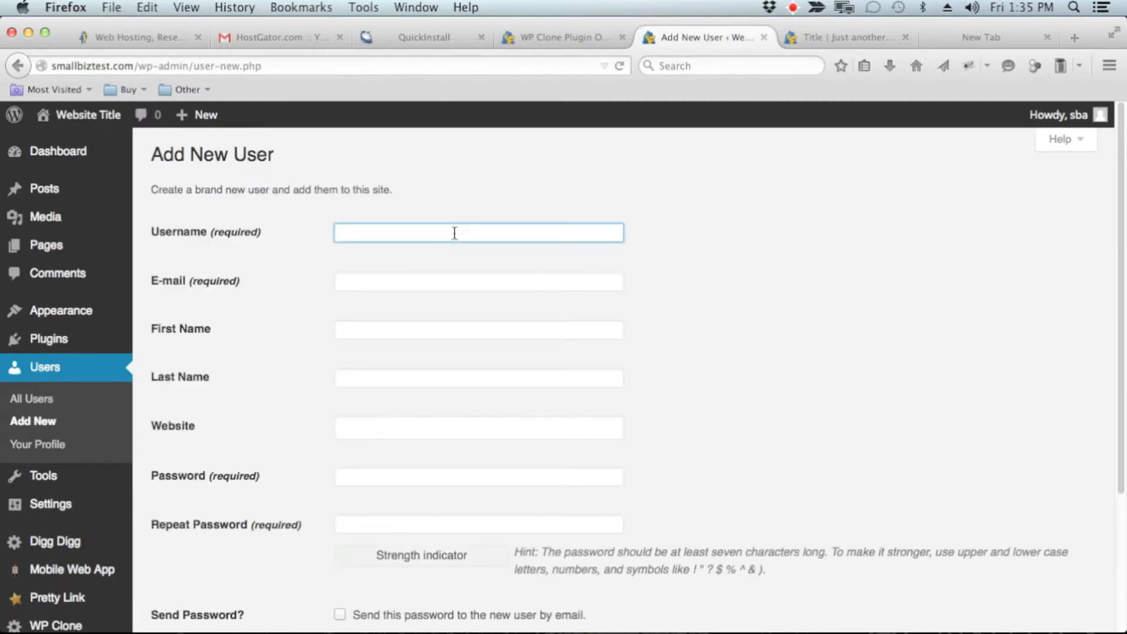
{"action": "type", "text": "cjhallock"}
{"action": "left_click", "coordinate": [461, 279]}
{"action": "type", "text": "cj"}
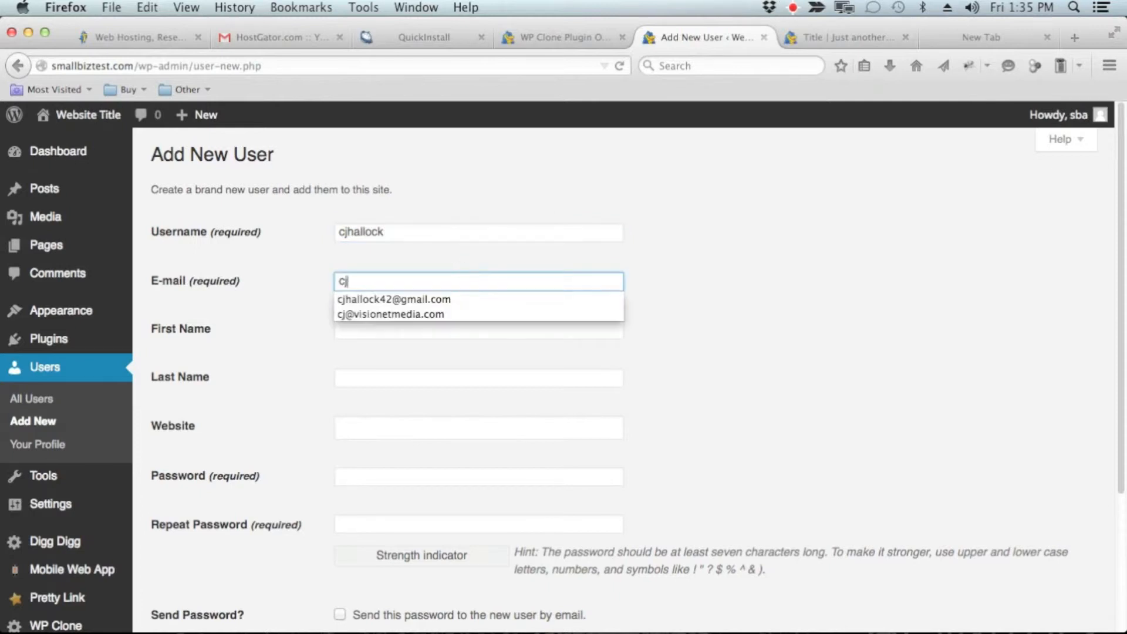
{"action": "left_click", "coordinate": [468, 300]}
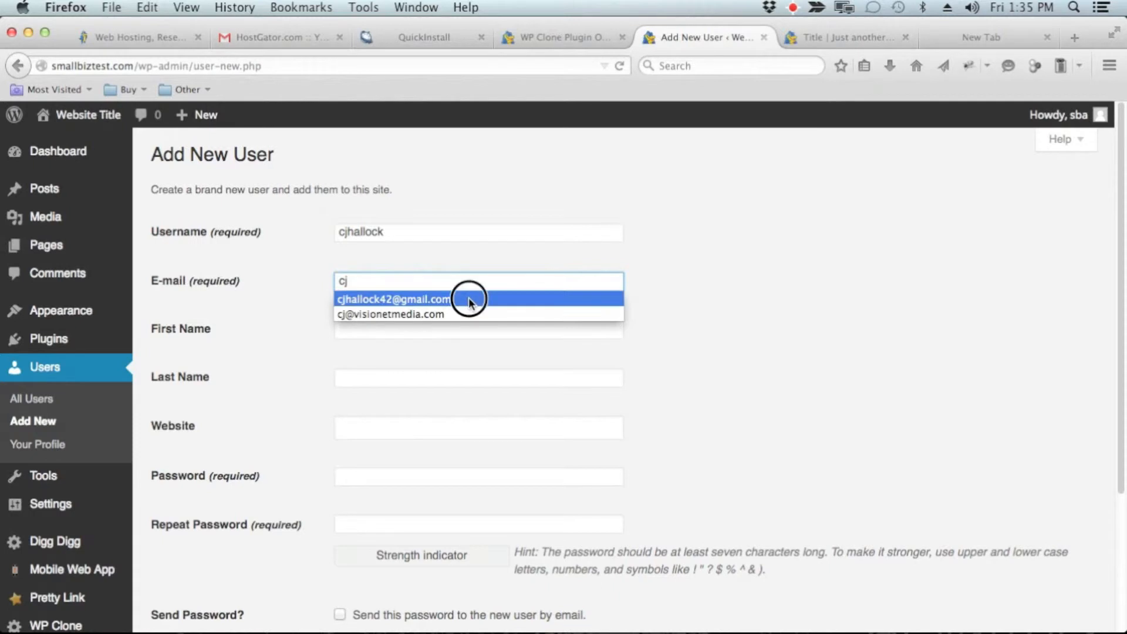
Step: Fill in the new user's first name and last name
{"action": "left_click", "coordinate": [375, 330]}
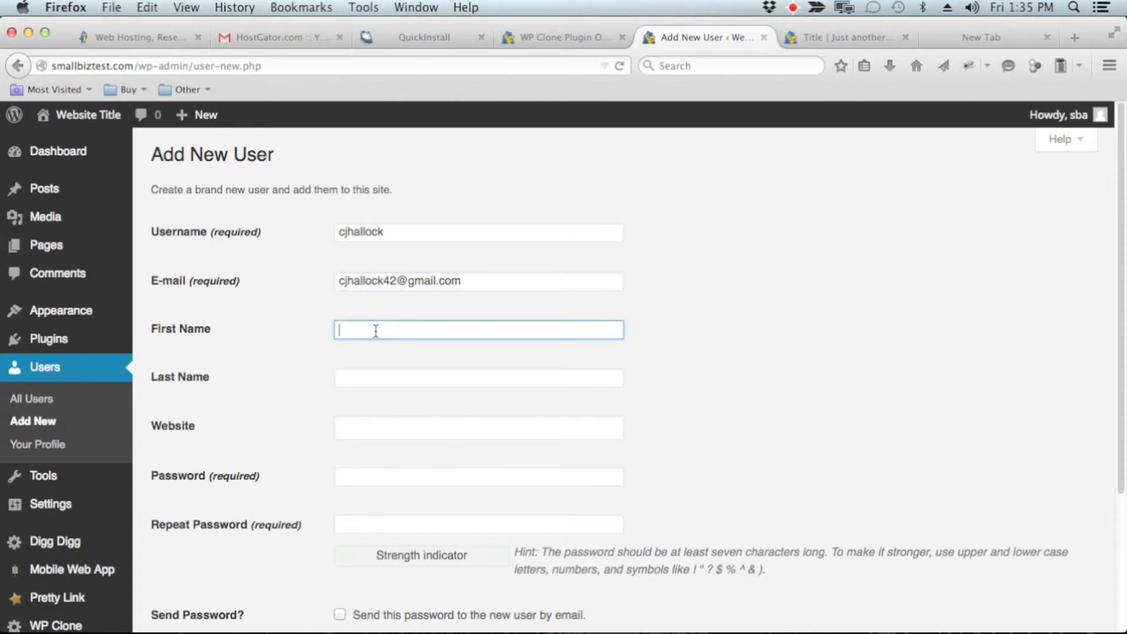
{"action": "type", "text": "CJ"}
{"action": "key", "text": "Tab"}
{"action": "type", "text": "Hallock"}
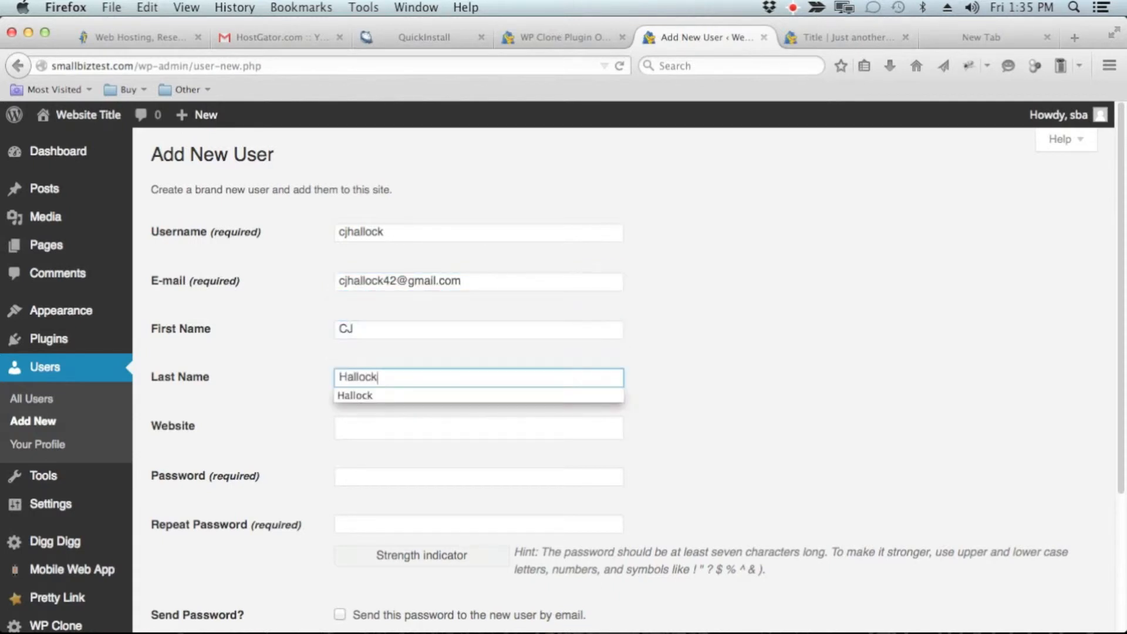
{"action": "key", "text": "Tab"}
{"action": "type", "text": "h"}
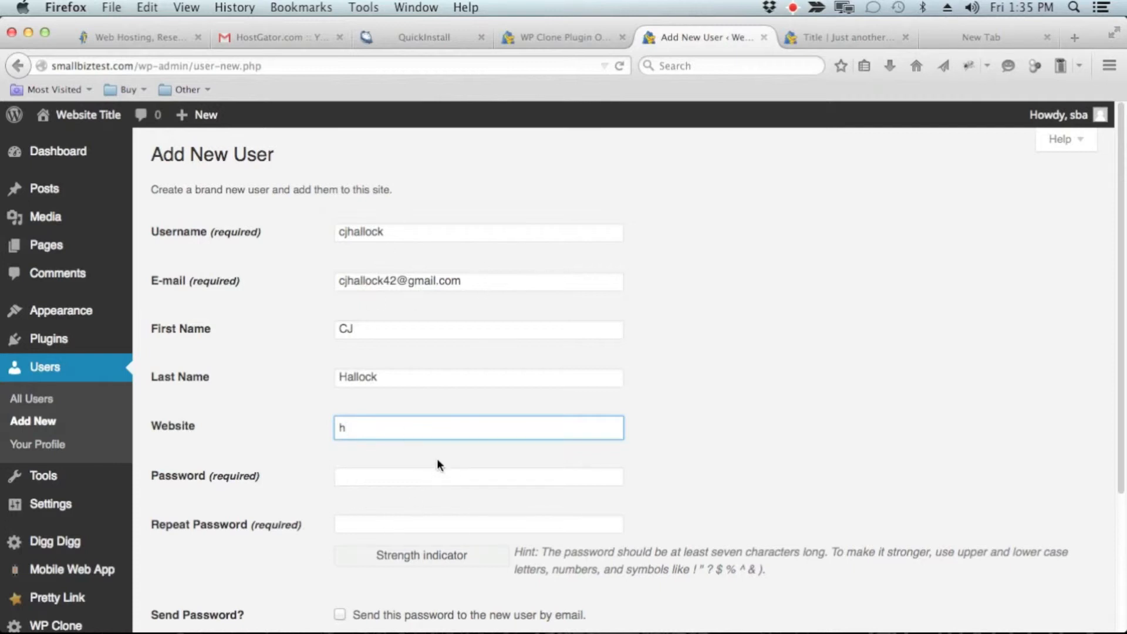
{"action": "type", "text": "ttp://smallbiz"}
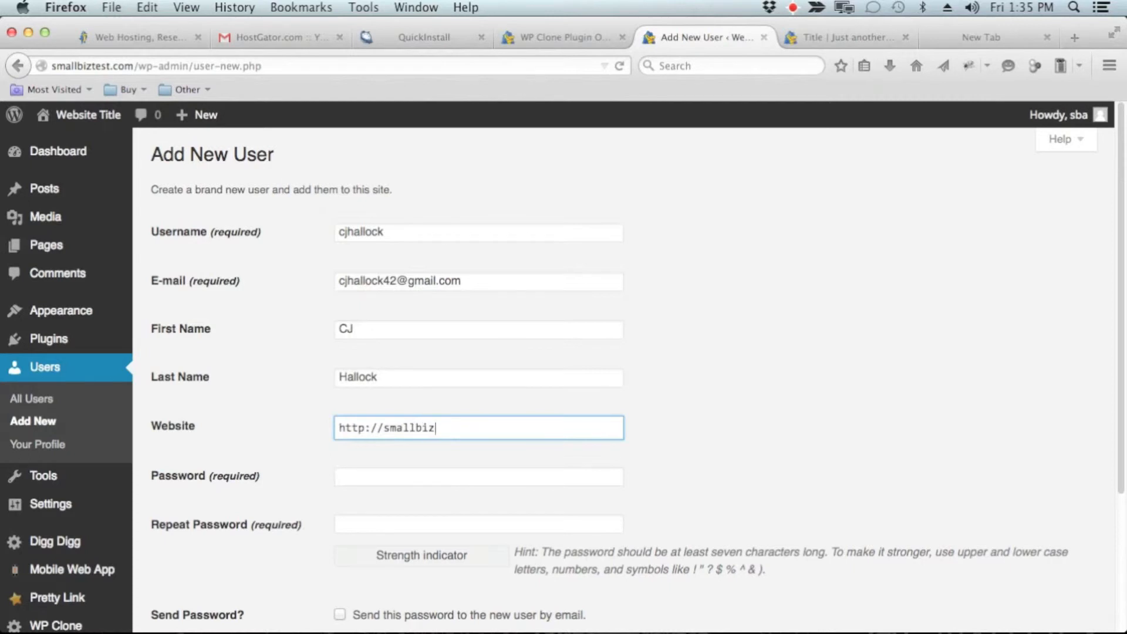
{"action": "type", "text": ".academy"}
Step: Enter the new user's password and repeat it in the confirmation field
{"action": "left_click", "coordinate": [507, 476]}
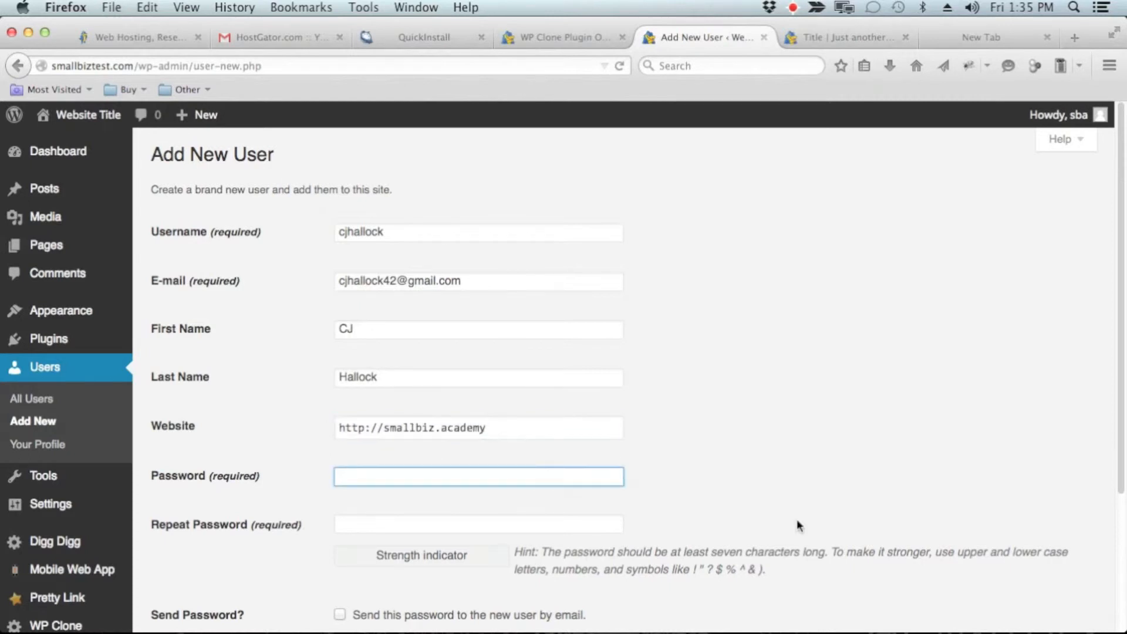
{"action": "scroll", "coordinate": [798, 521], "scroll_direction": "down", "scroll_amount": 5}
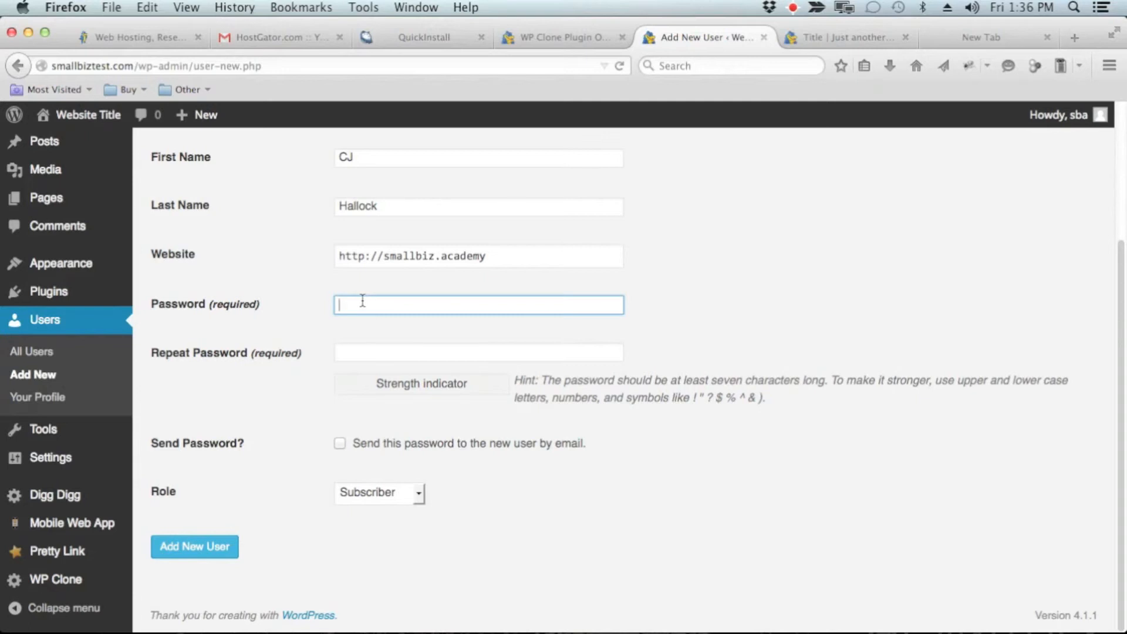
{"action": "type", "text": "apassword"}
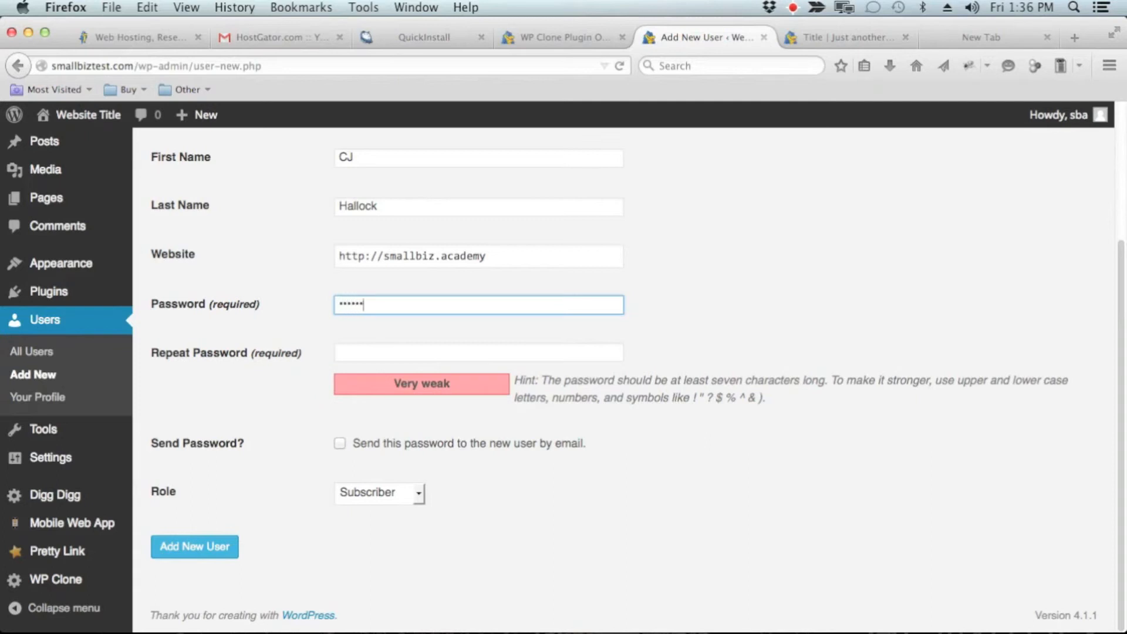
{"action": "type", "text": "••••••"}
{"action": "key", "text": "Tab"}
{"action": "type", "text": "•••••"}
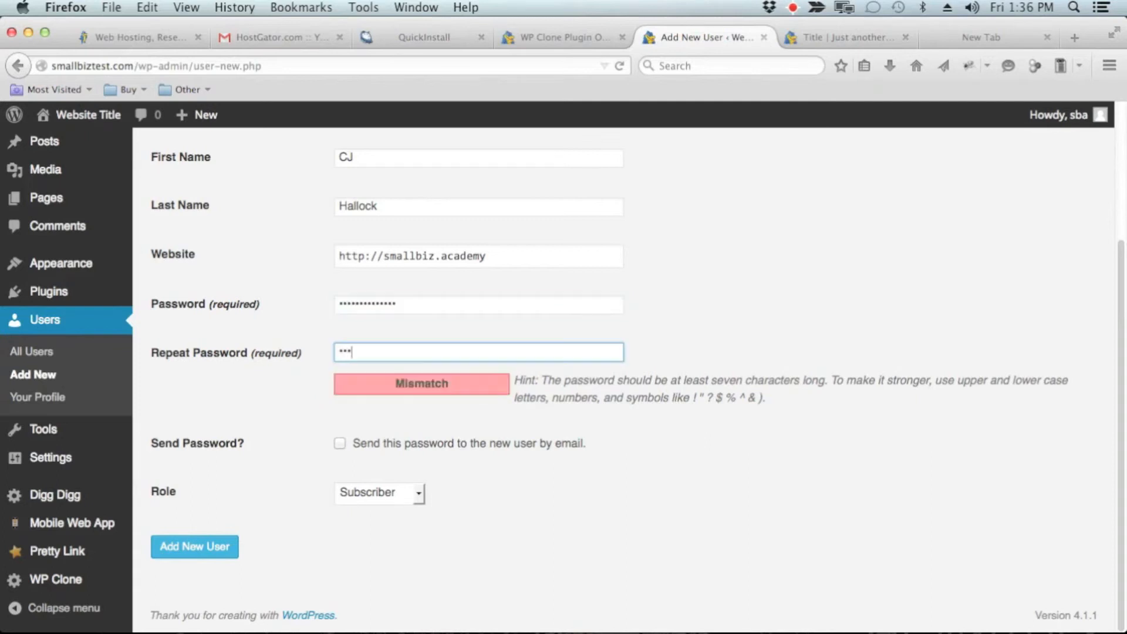
{"action": "type", "text": "•••••••••"}
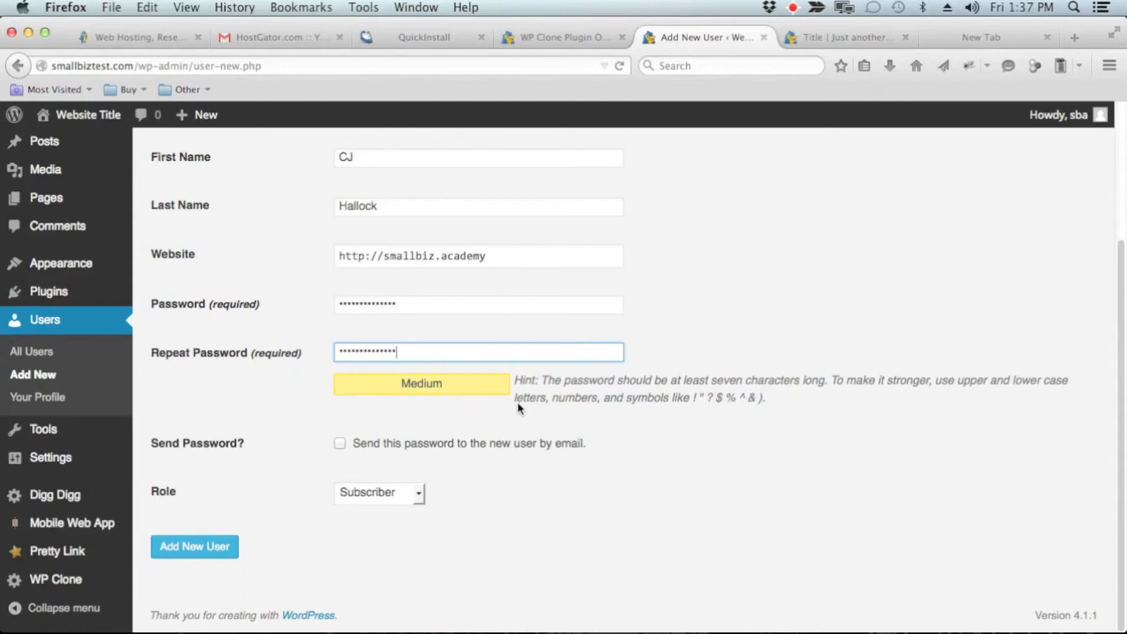
Step: Add one more character to the end of the password and of its repeated entry
{"action": "left_click", "coordinate": [428, 304]}
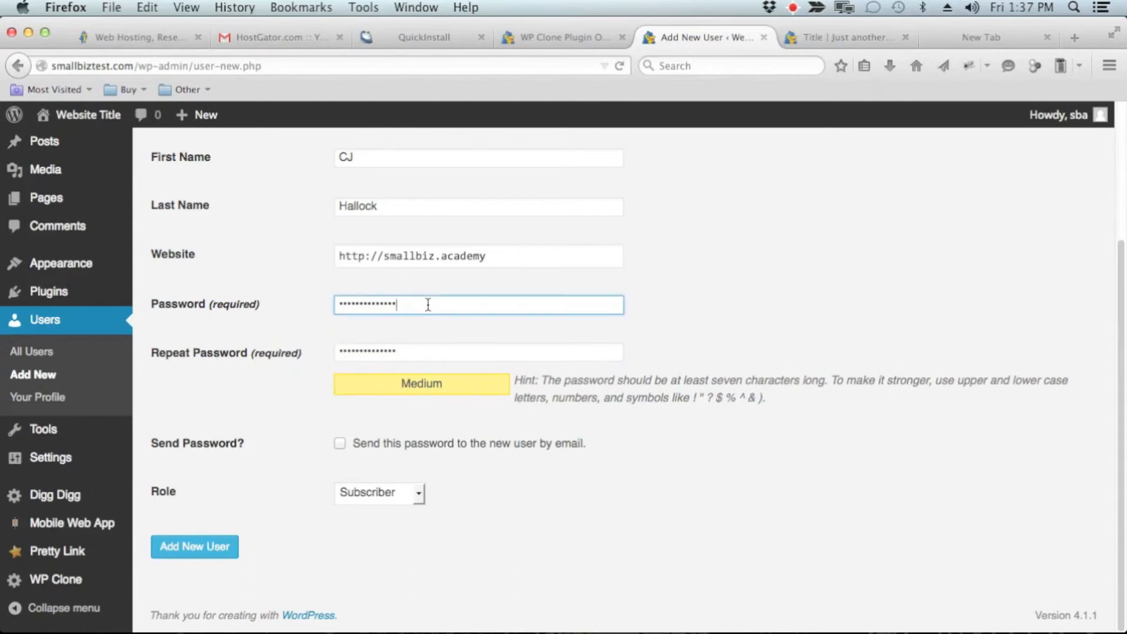
{"action": "type", "text": "a"}
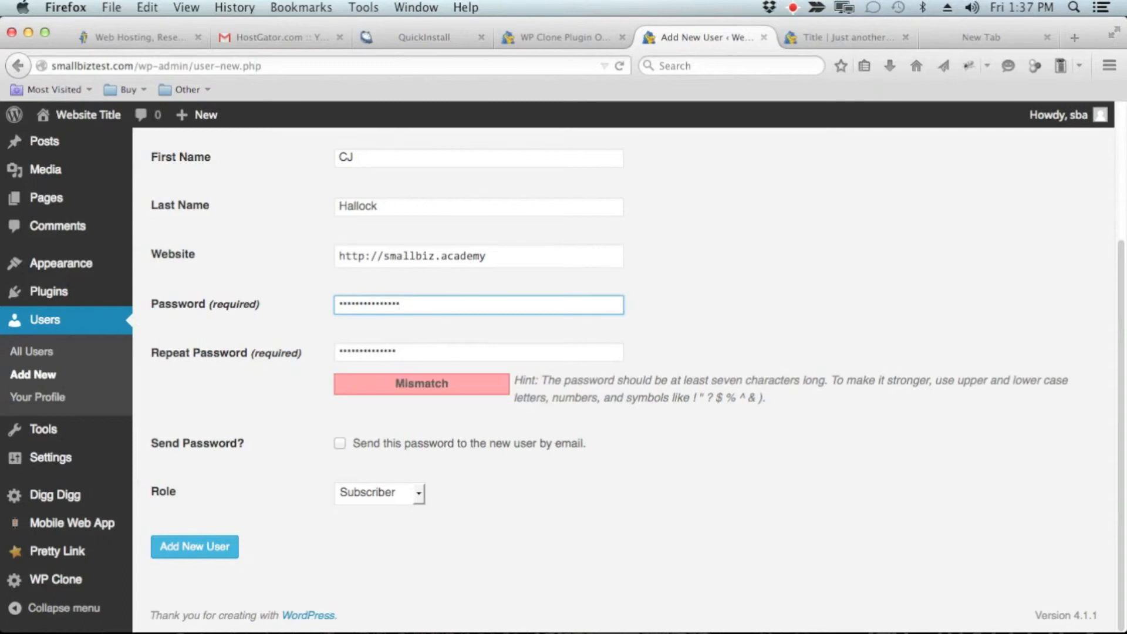
{"action": "left_click", "coordinate": [440, 351]}
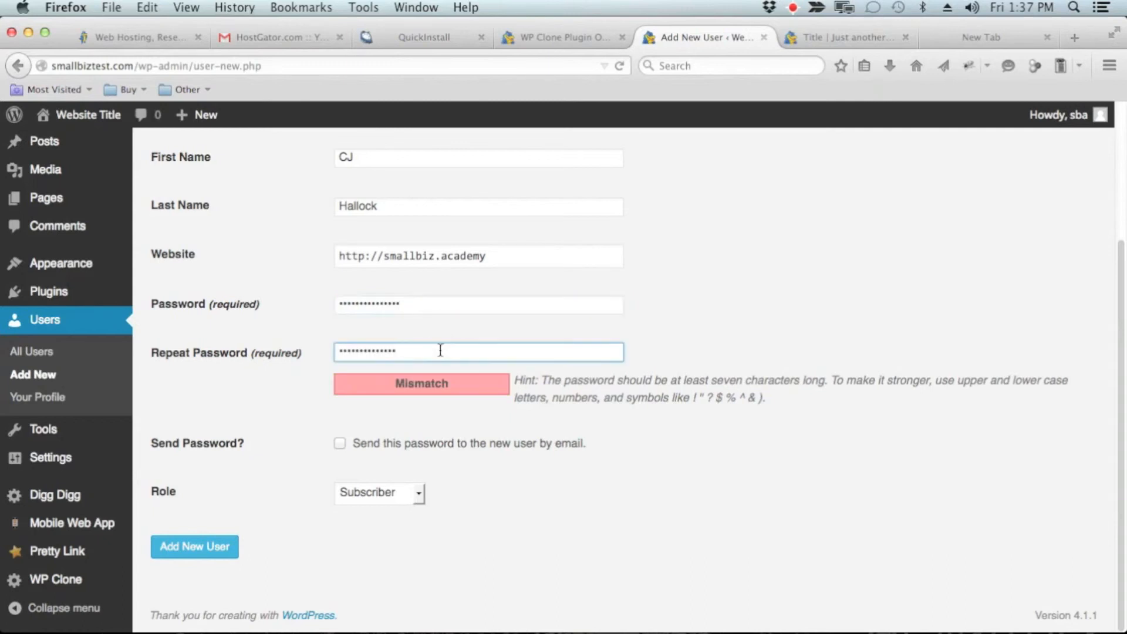
{"action": "type", "text": "a"}
Step: Replace the lengthened password by retyping the new user's password in both password fields
{"action": "left_click", "coordinate": [441, 302]}
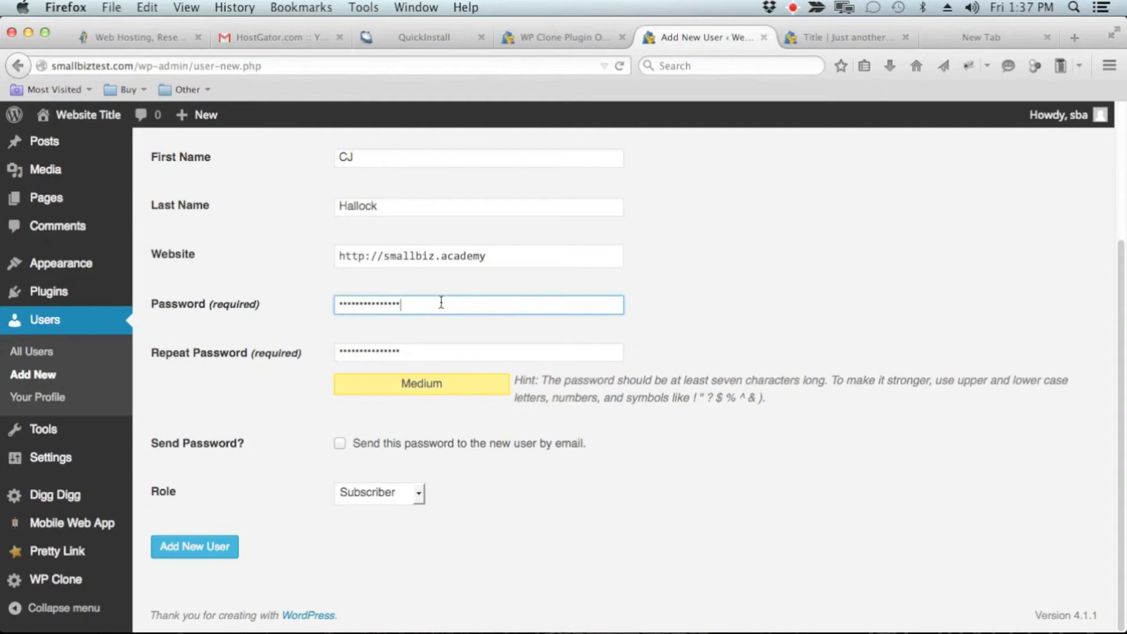
{"action": "left_click_drag", "start_coordinate": [441, 302], "coordinate": [341, 298]}
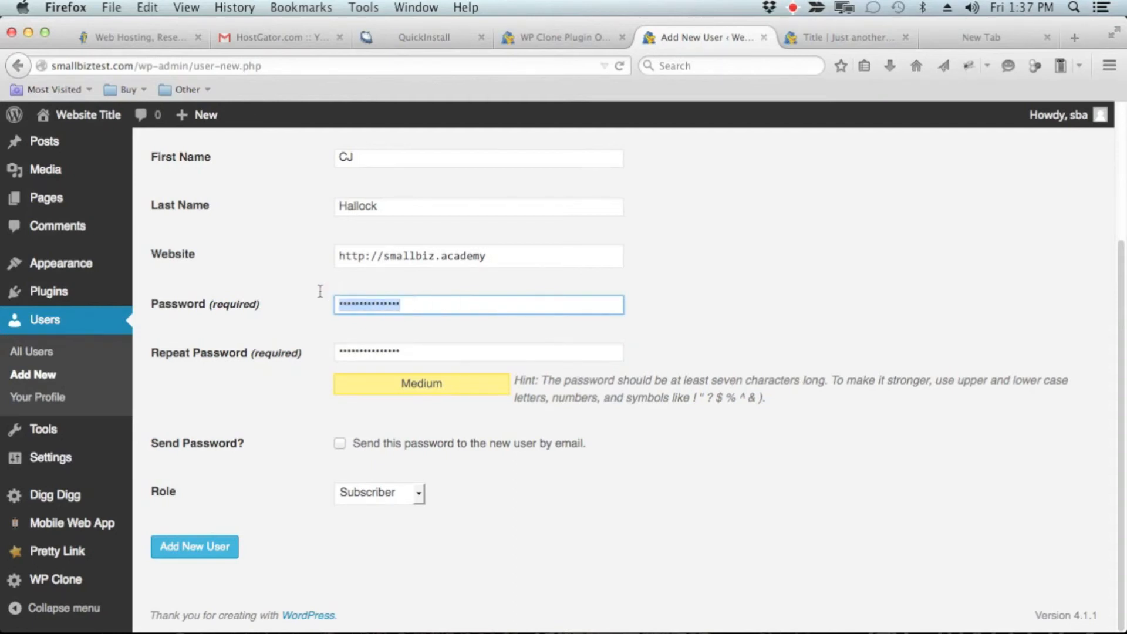
{"action": "type", "text": "••"}
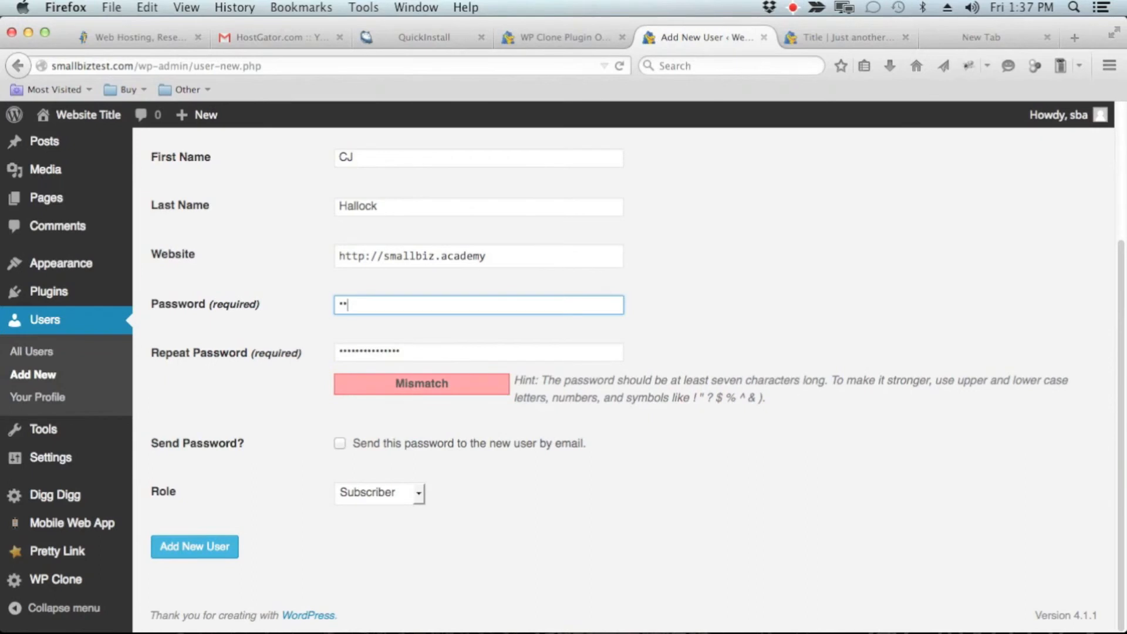
{"action": "type", "text": "aaaaaaaaaa"}
{"action": "key", "text": "Tab"}
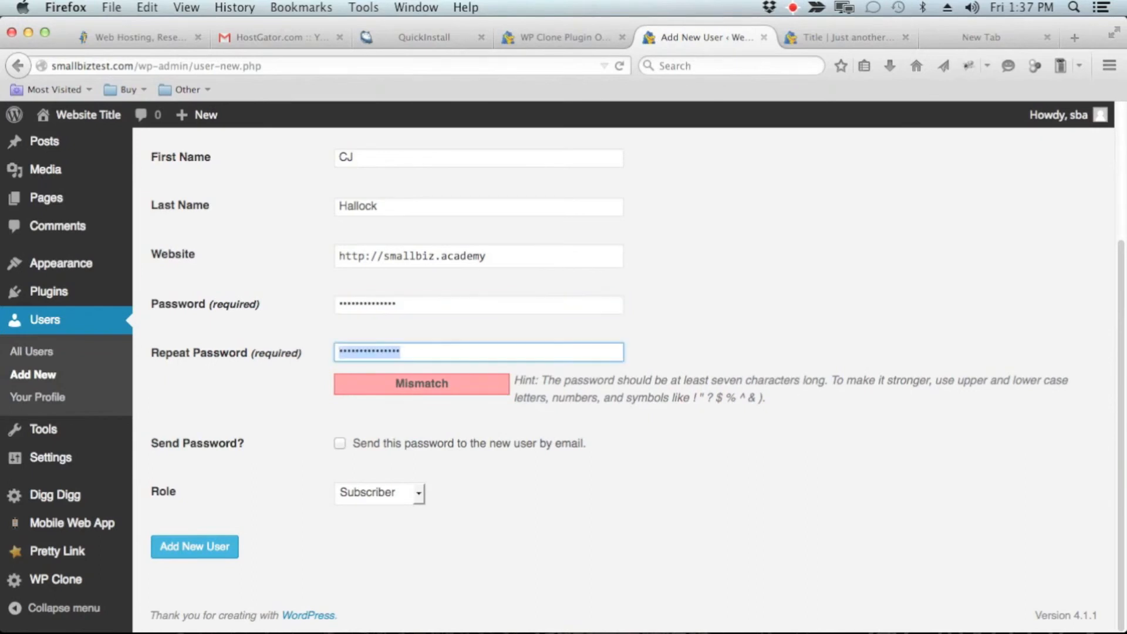
{"action": "type", "text": "aaaaaaaaaaaaaaa"}
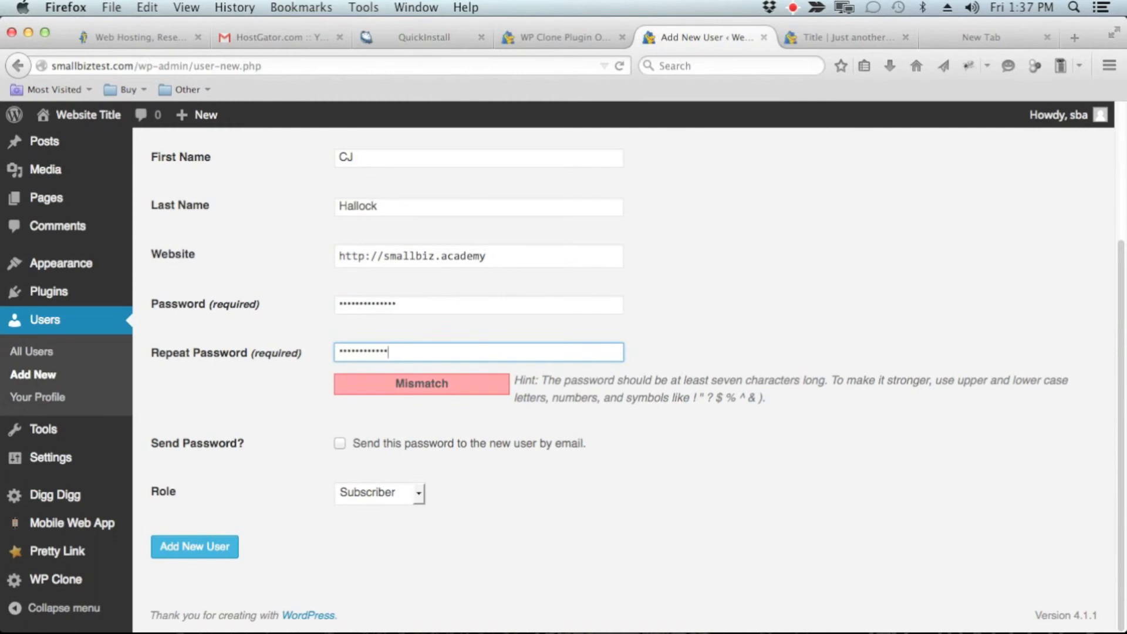
Step: Create the user with the Administrator role and the password sent by e-mail, and let the browser remember the password
{"action": "left_click", "coordinate": [340, 444]}
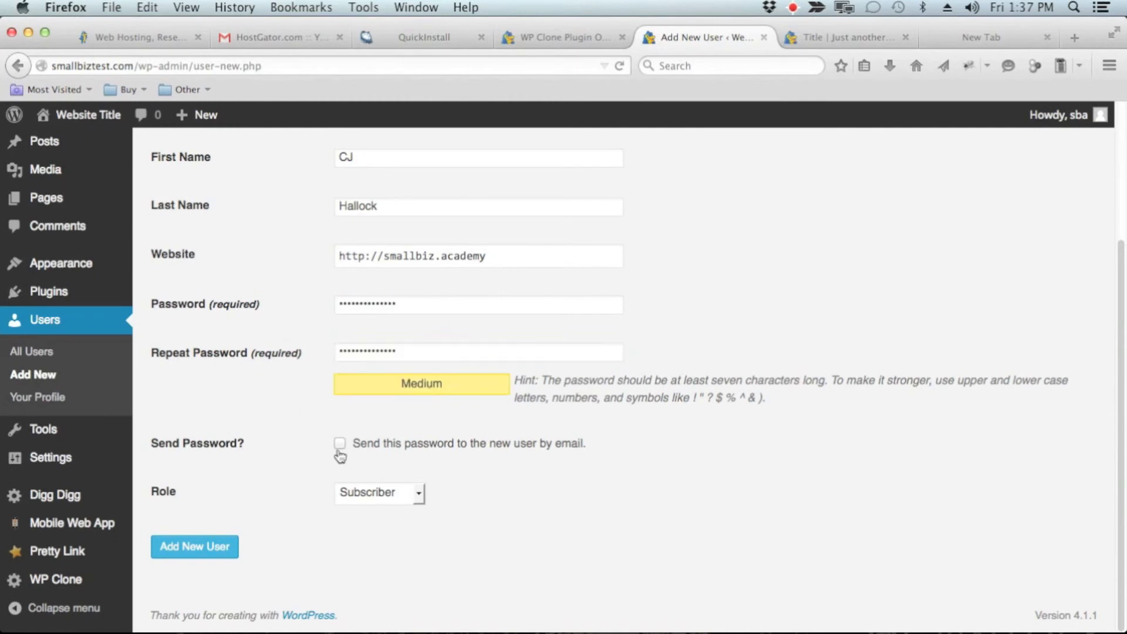
{"action": "left_click", "coordinate": [414, 494]}
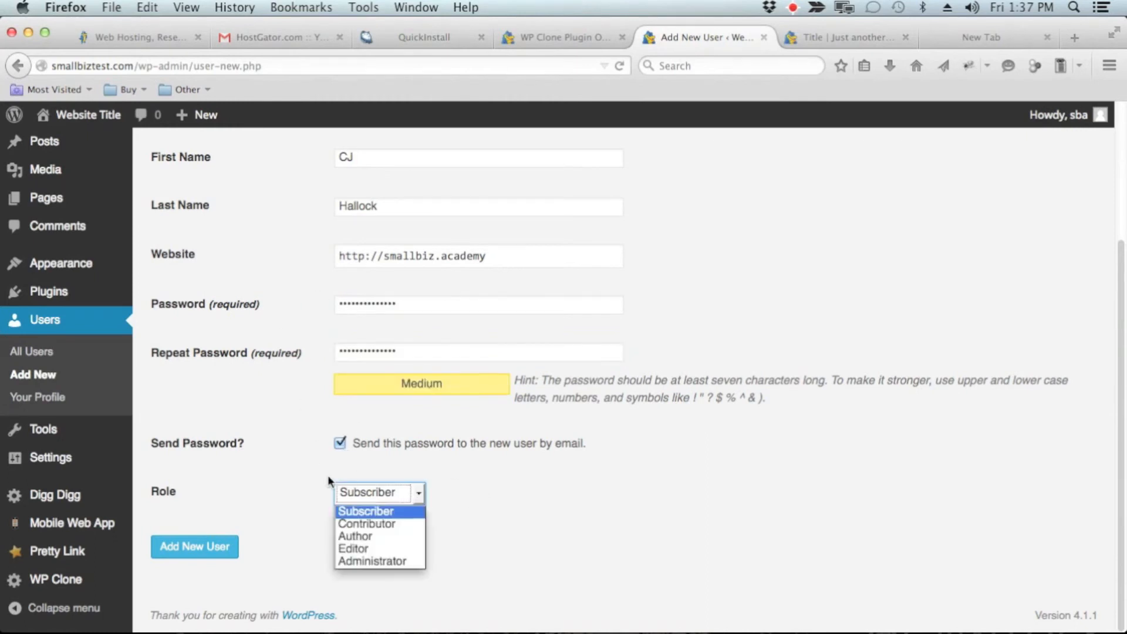
{"action": "left_click", "coordinate": [387, 563]}
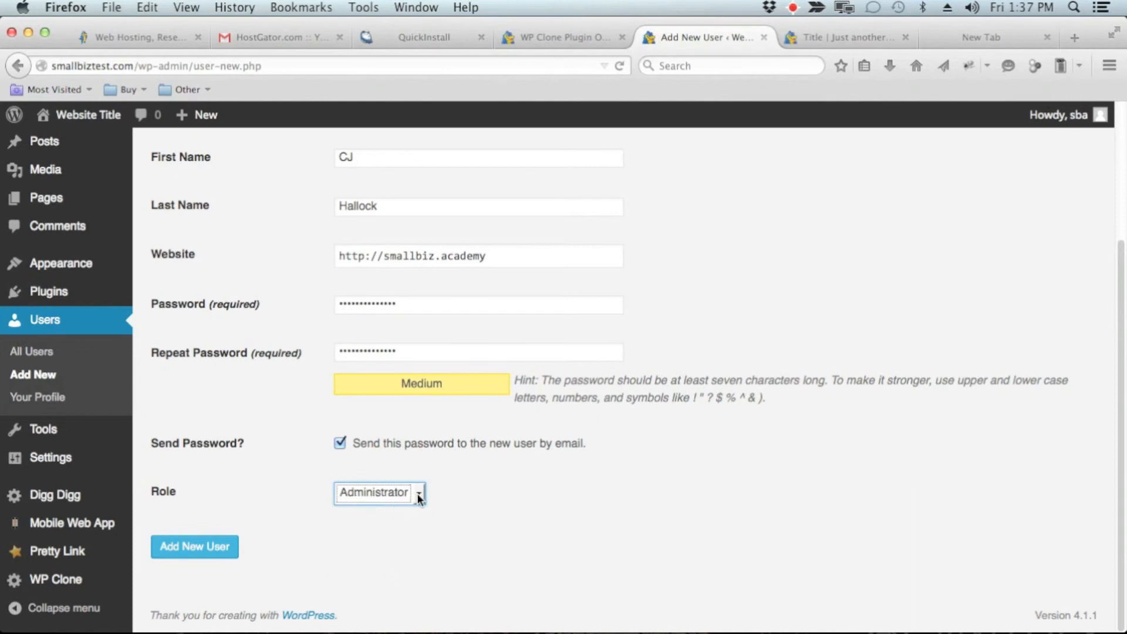
{"action": "left_click", "coordinate": [417, 494]}
{"action": "left_click", "coordinate": [376, 559]}
{"action": "left_click", "coordinate": [185, 557]}
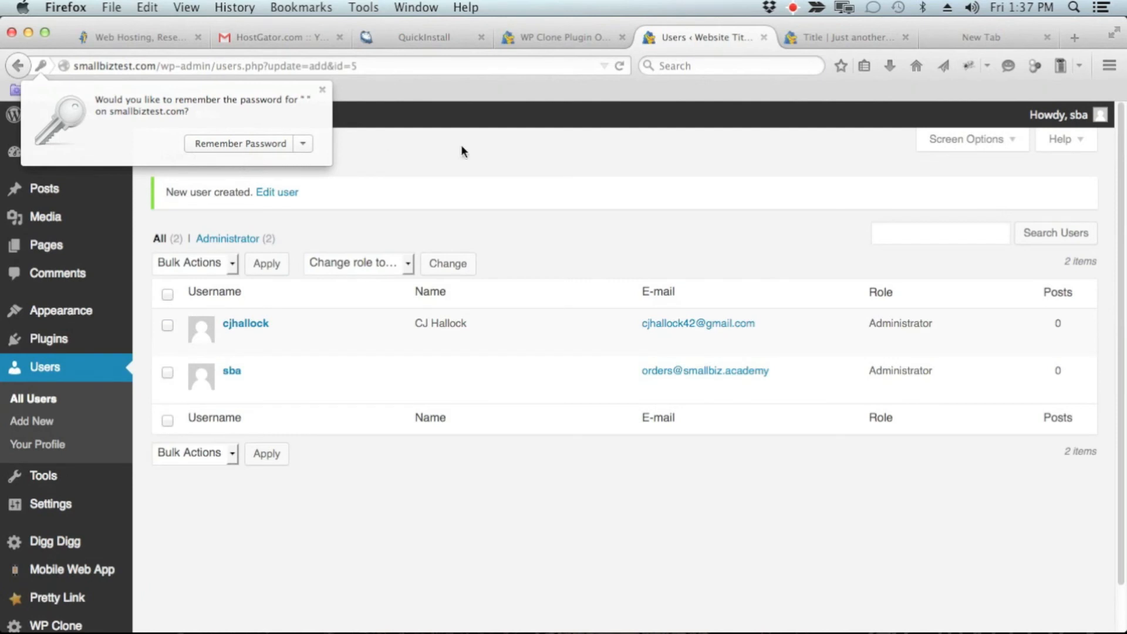
{"action": "left_click", "coordinate": [257, 144]}
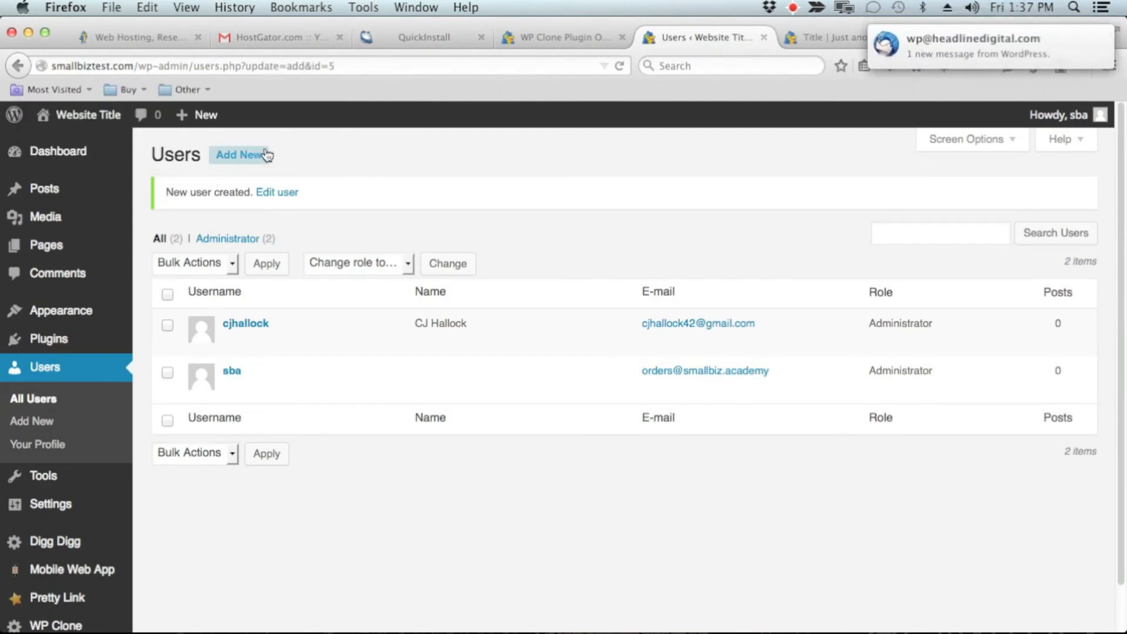
Step: Log out of the sba account and enter the new administrator's username on the login form
{"action": "mouse_move", "coordinate": [1092, 116]}
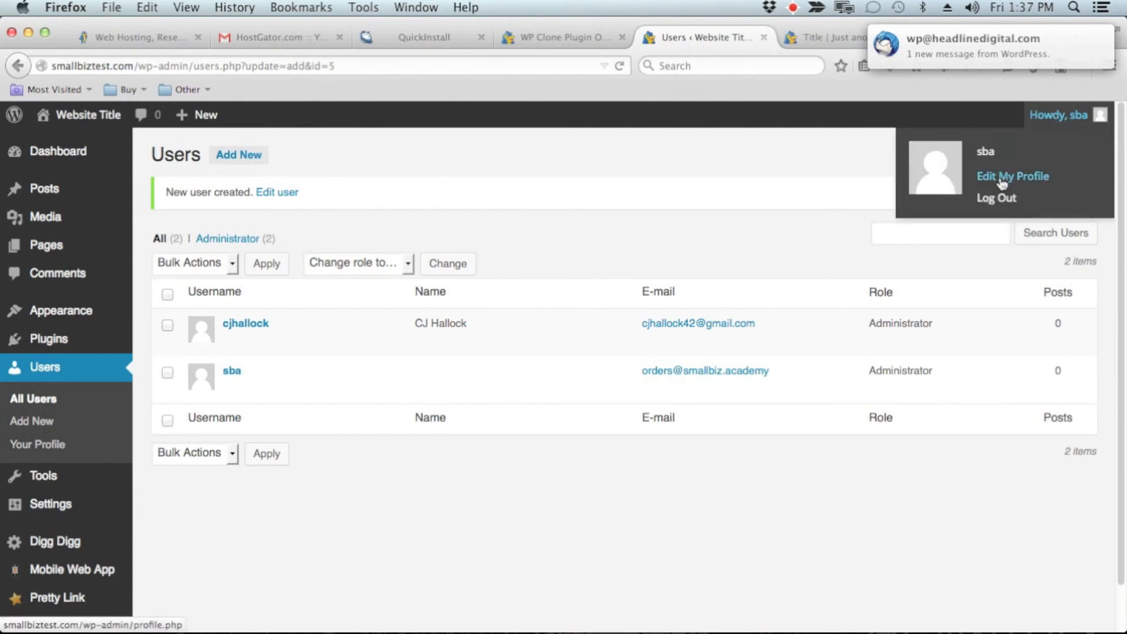
{"action": "left_click", "coordinate": [998, 200]}
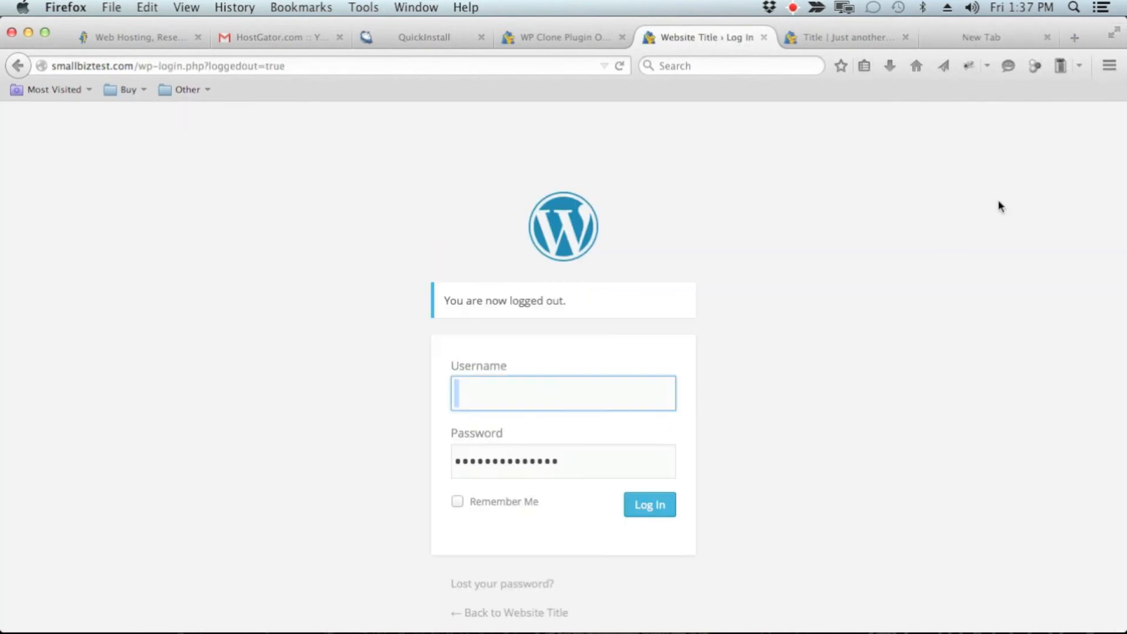
{"action": "left_click", "coordinate": [595, 385]}
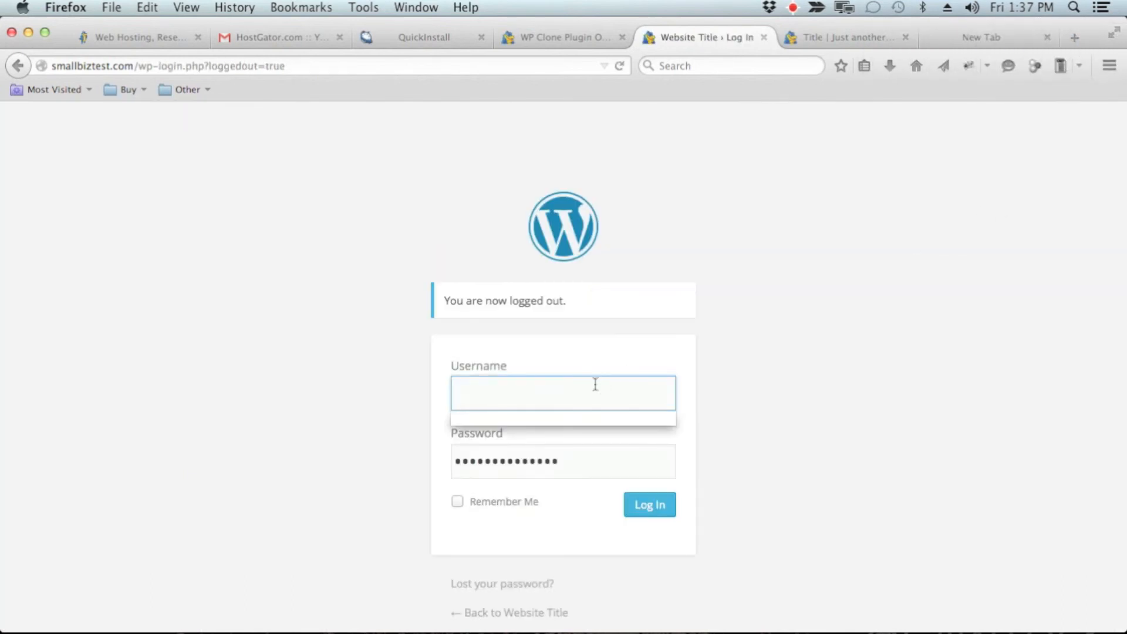
{"action": "key", "text": "Escape"}
{"action": "type", "text": "cjhallock"}
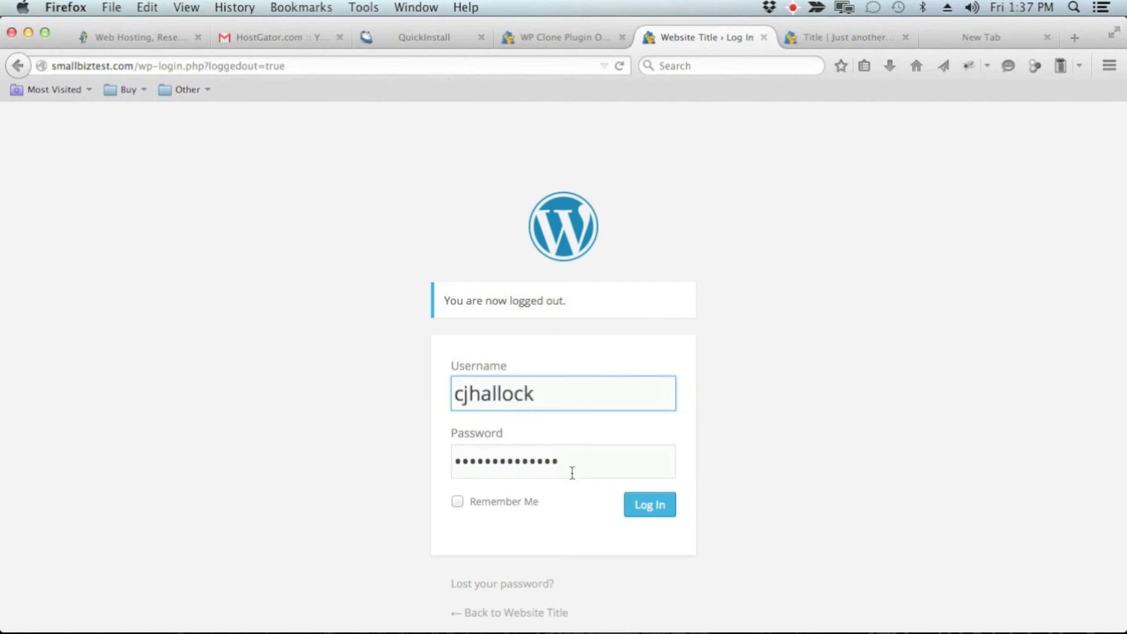
Step: Replace the prefilled password with the new administrator's password, log in, and let the browser remember it
{"action": "key", "text": "Tab"}
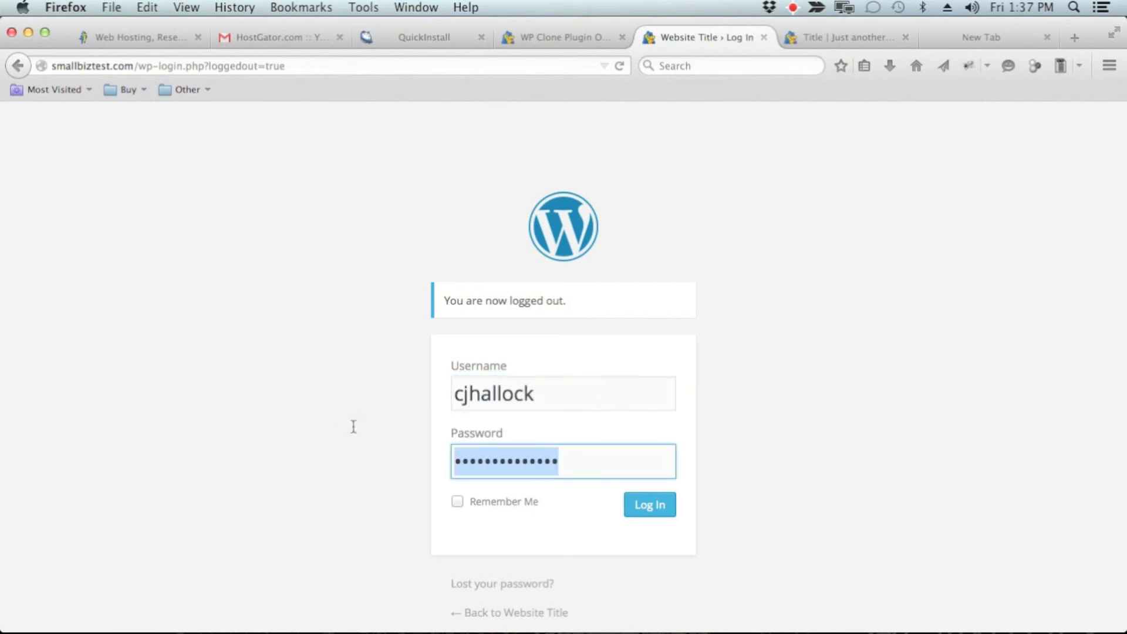
{"action": "type", "text": "*********"}
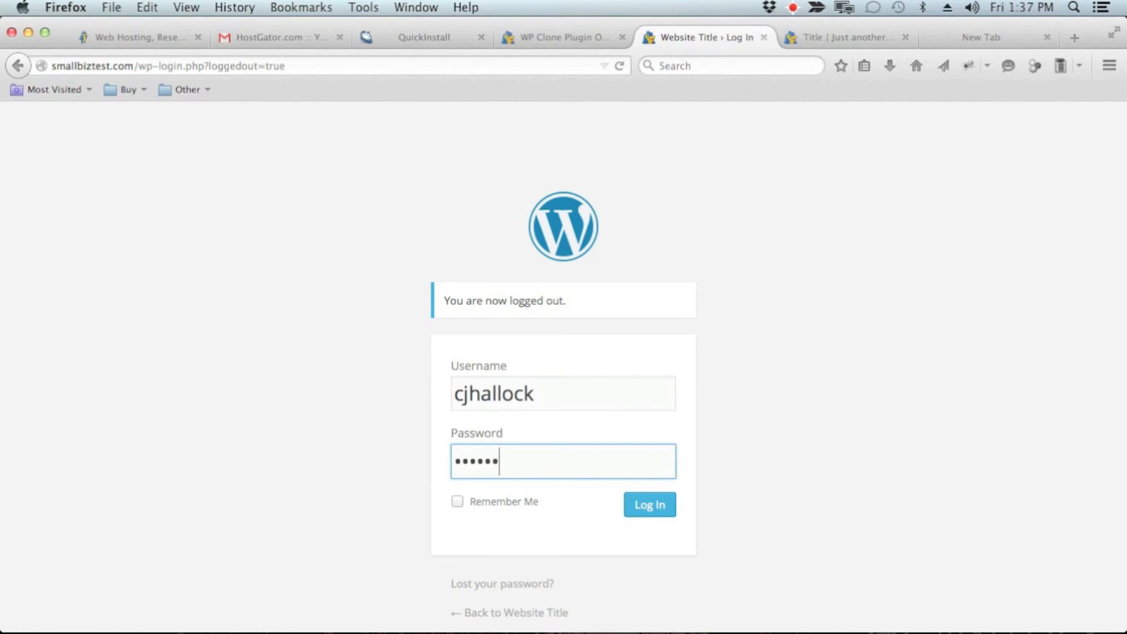
{"action": "type", "text": "*******"}
{"action": "left_click", "coordinate": [651, 505]}
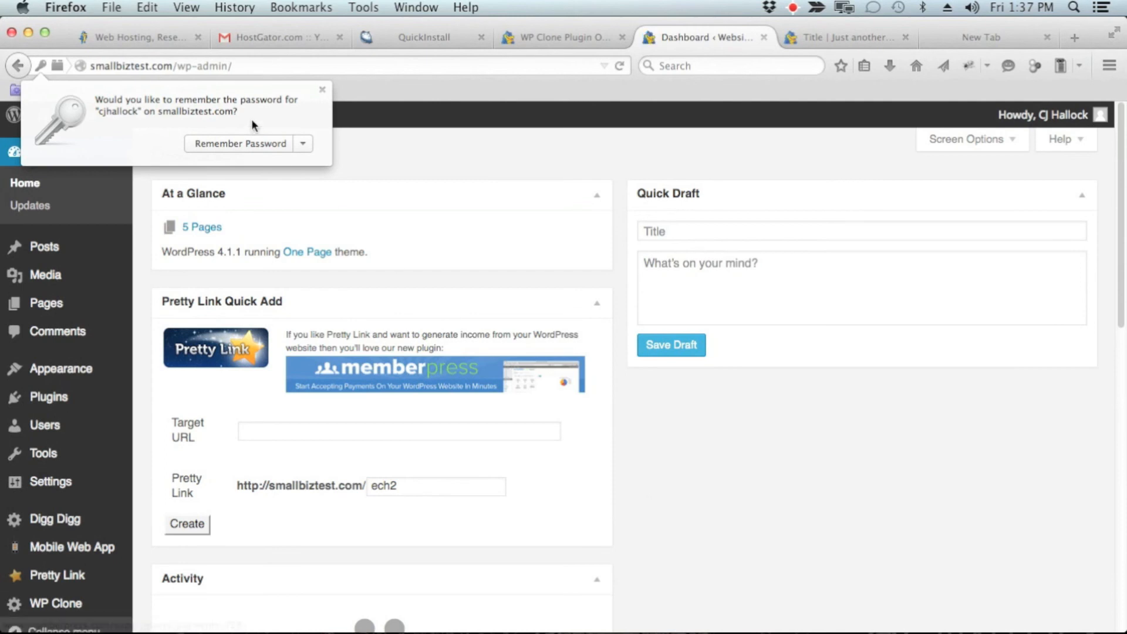
{"action": "left_click", "coordinate": [248, 144]}
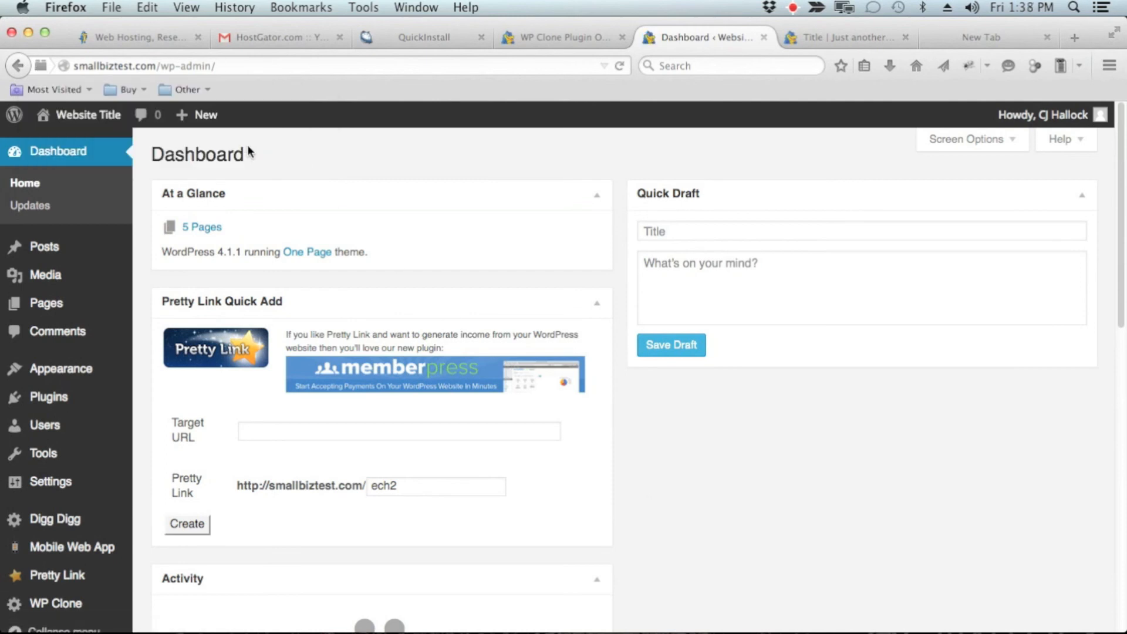
Step: Open the live site from the dashboard in a new browser tab and switch to that tab
{"action": "scroll", "coordinate": [572, 167], "scroll_direction": "down", "scroll_amount": 10}
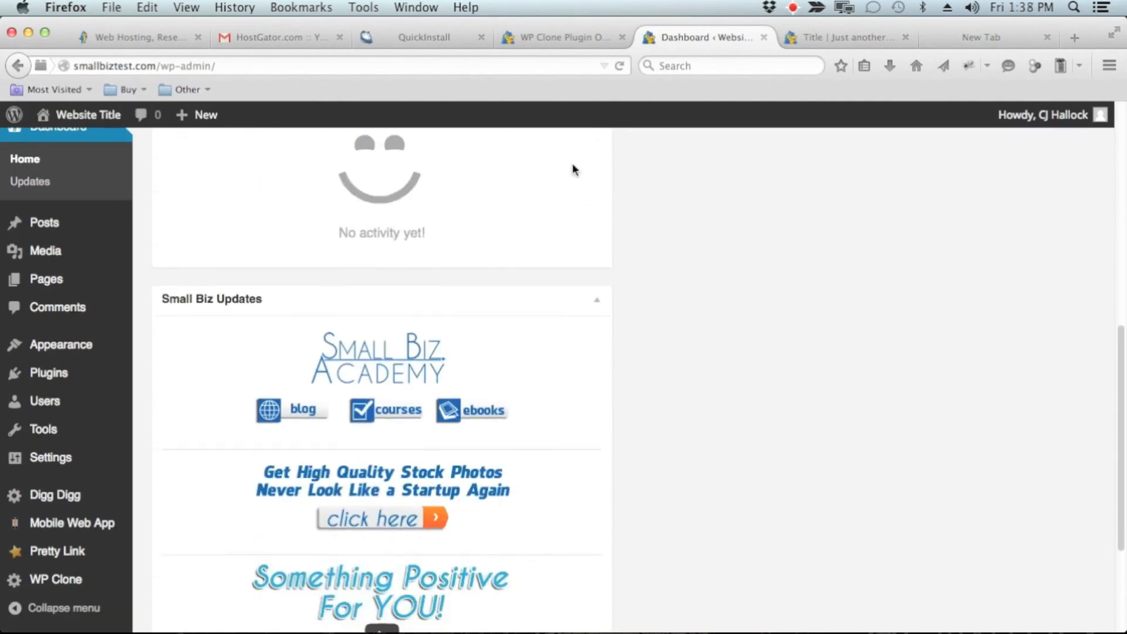
{"action": "scroll", "coordinate": [573, 167], "scroll_direction": "down", "scroll_amount": 5}
{"action": "scroll", "coordinate": [573, 168], "scroll_direction": "up", "scroll_amount": 10}
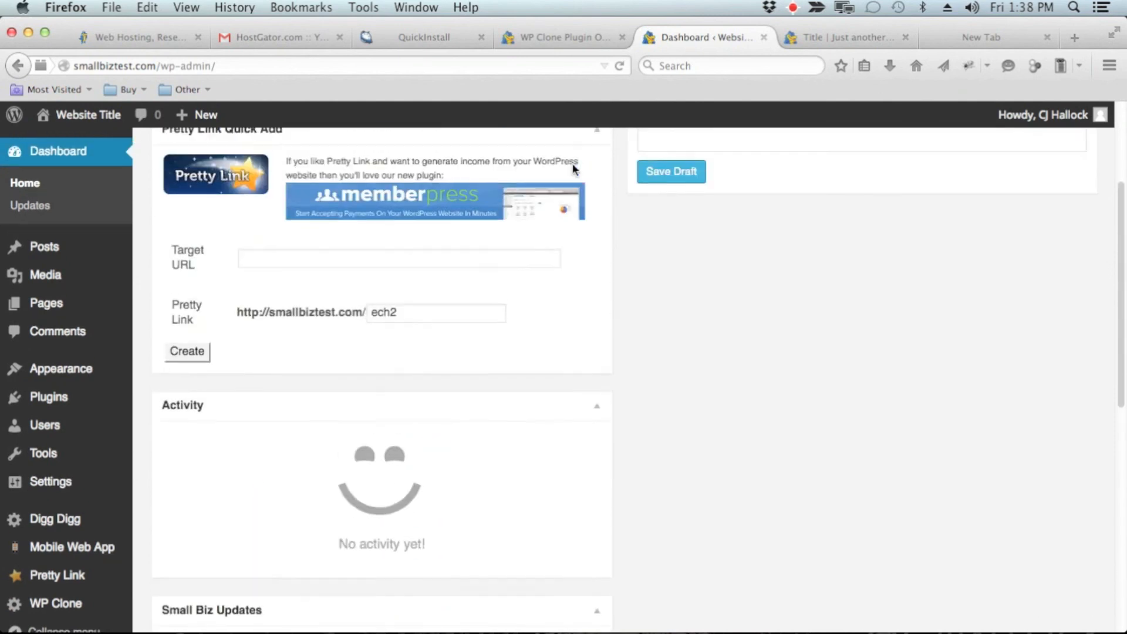
{"action": "scroll", "coordinate": [573, 163], "scroll_direction": "up", "scroll_amount": 3}
{"action": "mouse_move", "coordinate": [94, 125]}
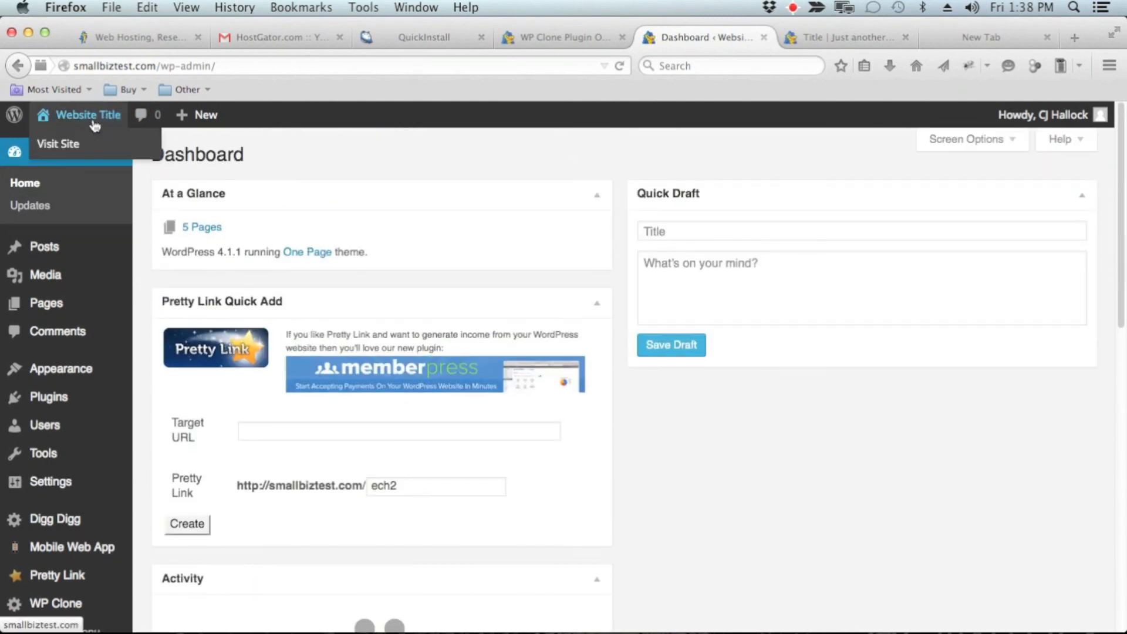
{"action": "right_click", "coordinate": [59, 151]}
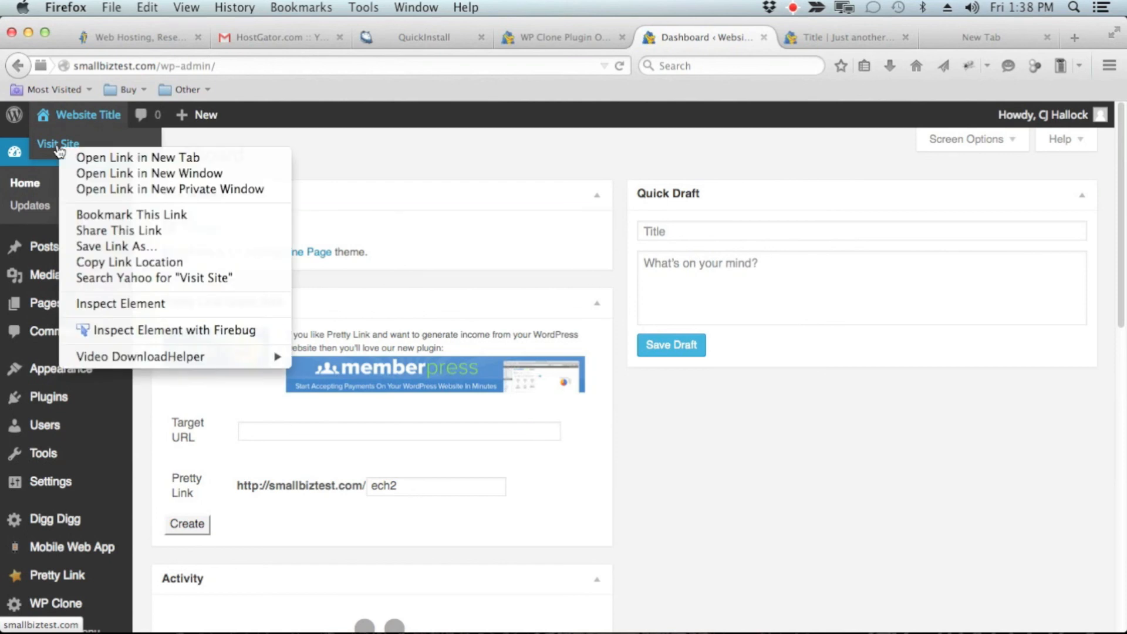
{"action": "left_click", "coordinate": [71, 158]}
{"action": "left_click", "coordinate": [751, 35]}
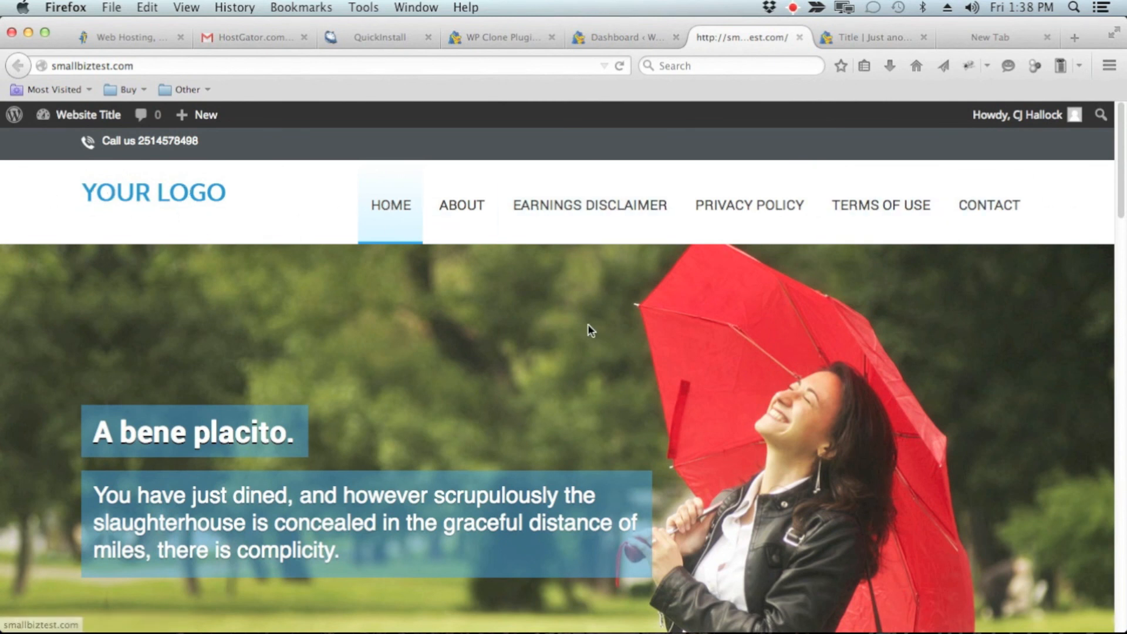
Step: Look through the live site's home page, from the header image to the Blog and Contact sections
{"action": "scroll", "coordinate": [590, 324], "scroll_direction": "down", "scroll_amount": 10}
{"action": "scroll", "coordinate": [592, 325], "scroll_direction": "down", "scroll_amount": 15}
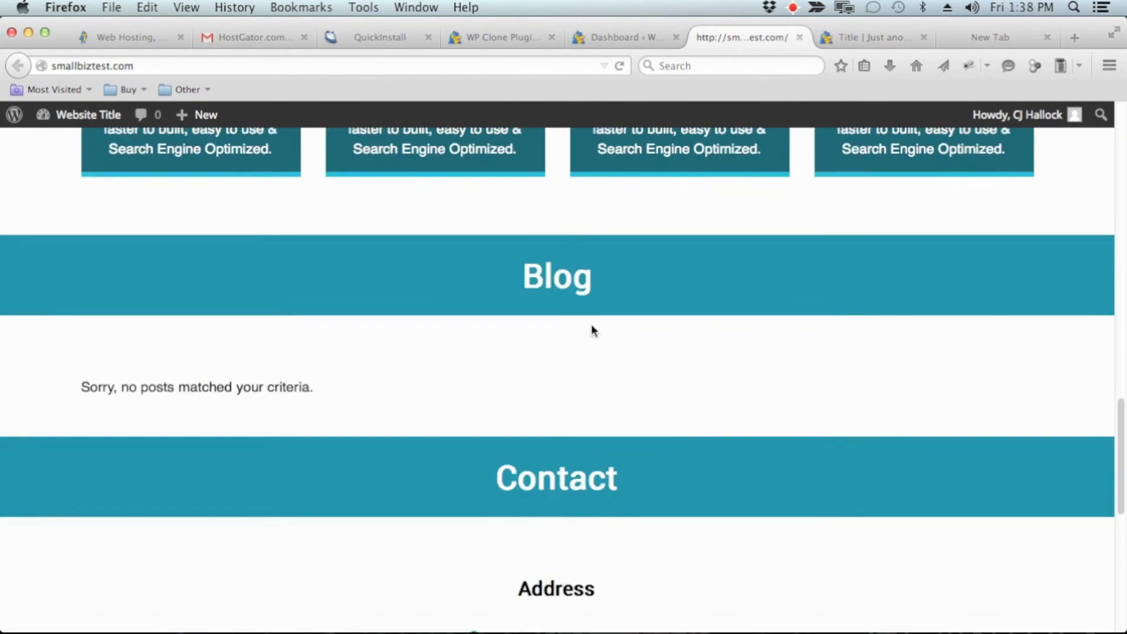
{"action": "scroll", "coordinate": [594, 330], "scroll_direction": "up", "scroll_amount": 20}
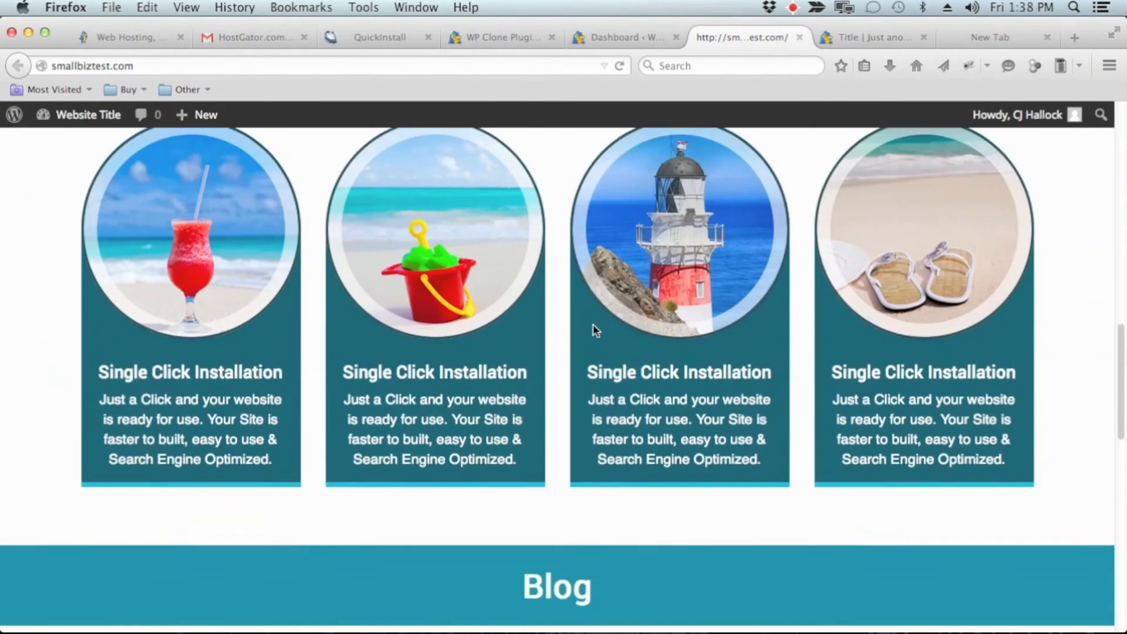